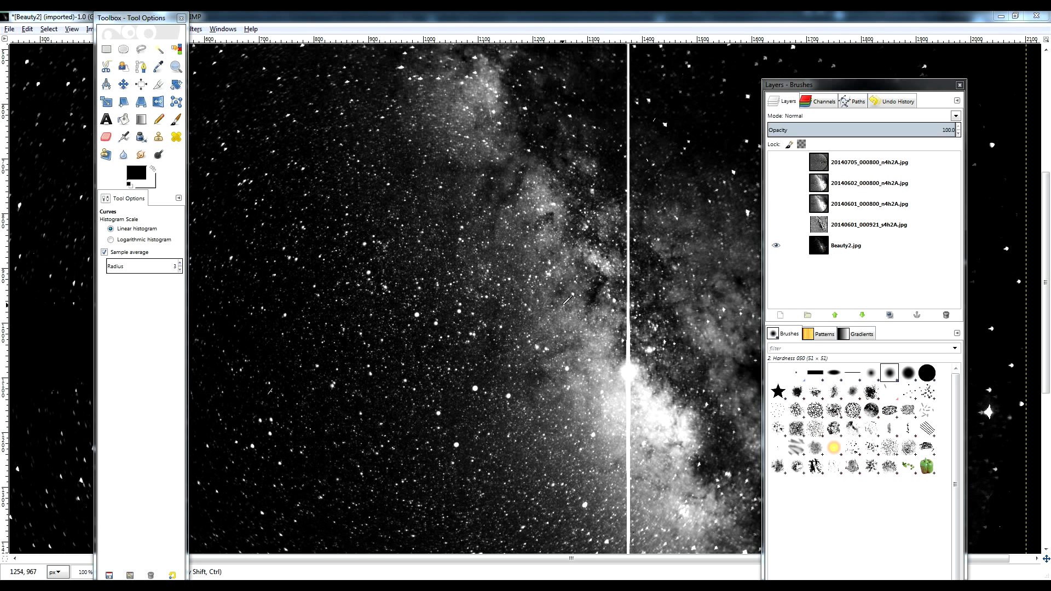
- Briefly show and hide 20140601_000921_s4h2A.jpg, then show 20140601_000800_n4h2A.jpg over the Milky Way
{"action": "left_click", "coordinate": [779, 226]}
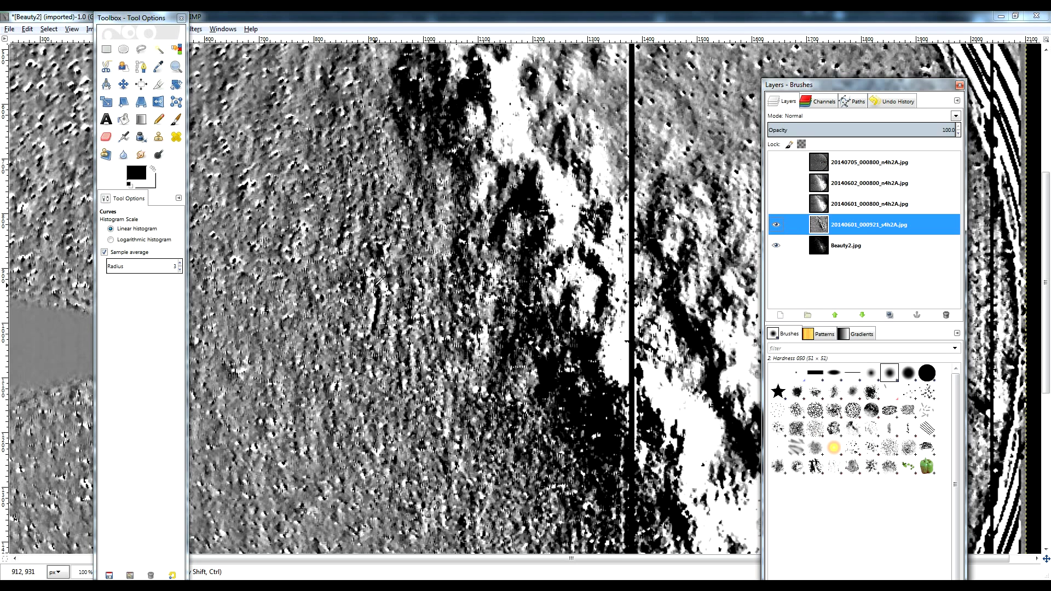
{"action": "left_click", "coordinate": [776, 224]}
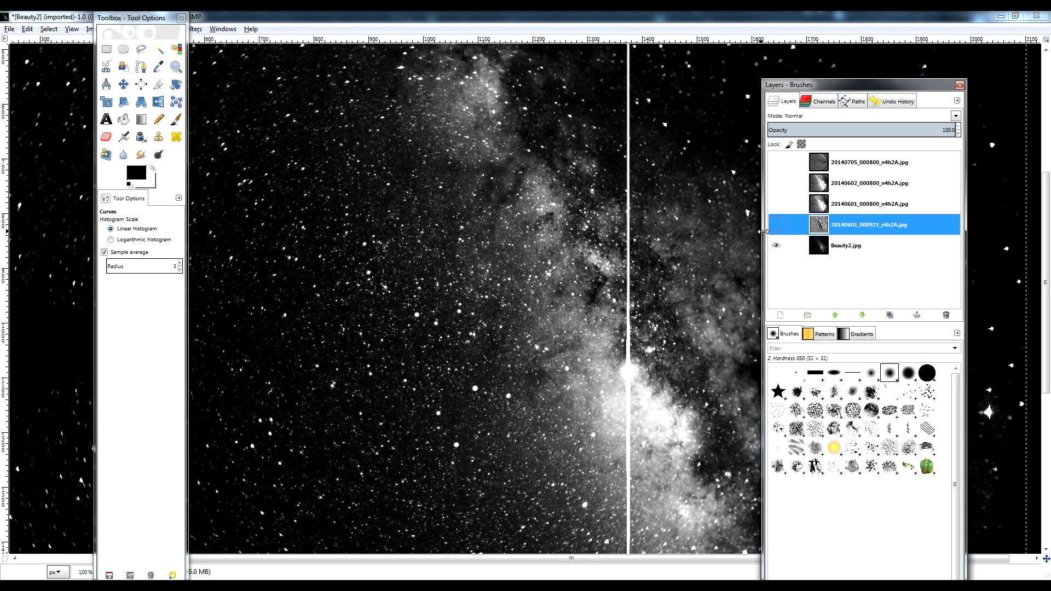
{"action": "left_click", "coordinate": [777, 203]}
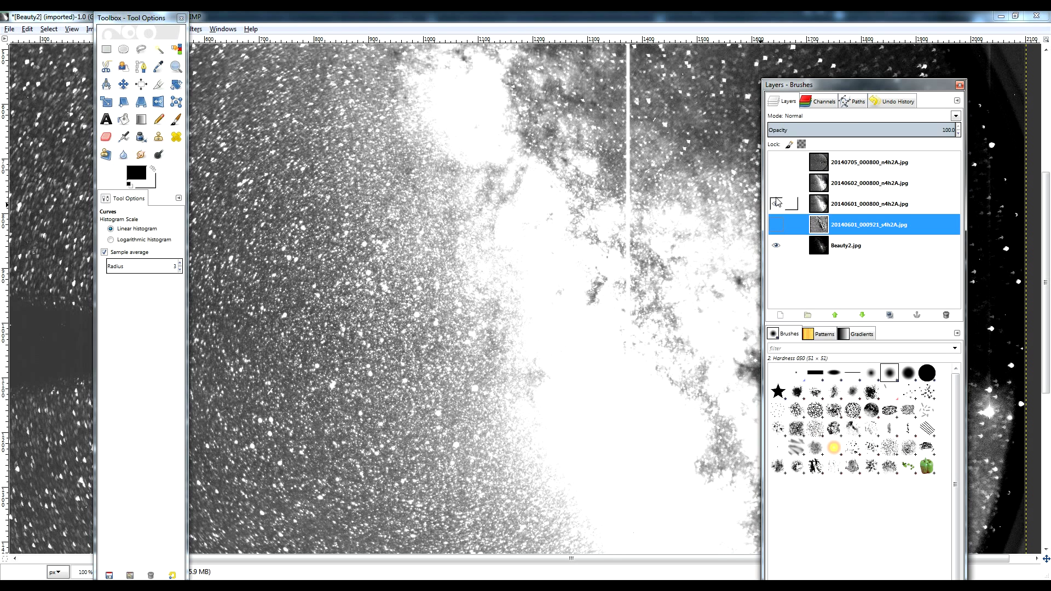
- Compare the 20140602, 20140601_000800 and 20140601_000921 frames, ending with 20140601_000800_n4h2A.jpg shown
{"action": "left_click", "coordinate": [777, 184]}
{"action": "left_click", "coordinate": [776, 184]}
{"action": "left_click", "coordinate": [868, 205]}
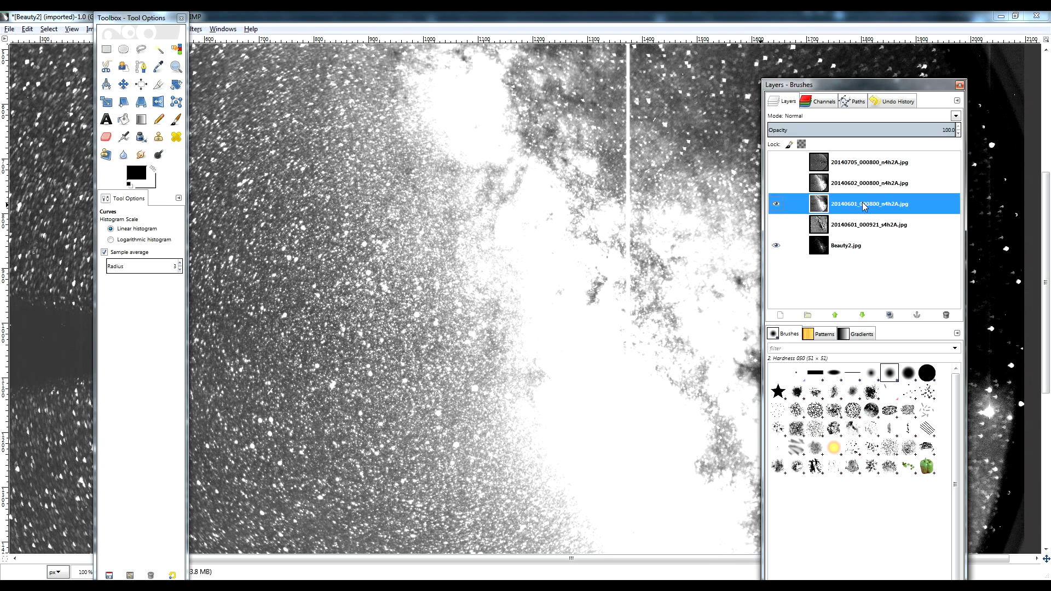
{"action": "left_click", "coordinate": [776, 184]}
{"action": "left_click", "coordinate": [775, 184]}
{"action": "left_click", "coordinate": [775, 203]}
{"action": "left_click", "coordinate": [775, 225]}
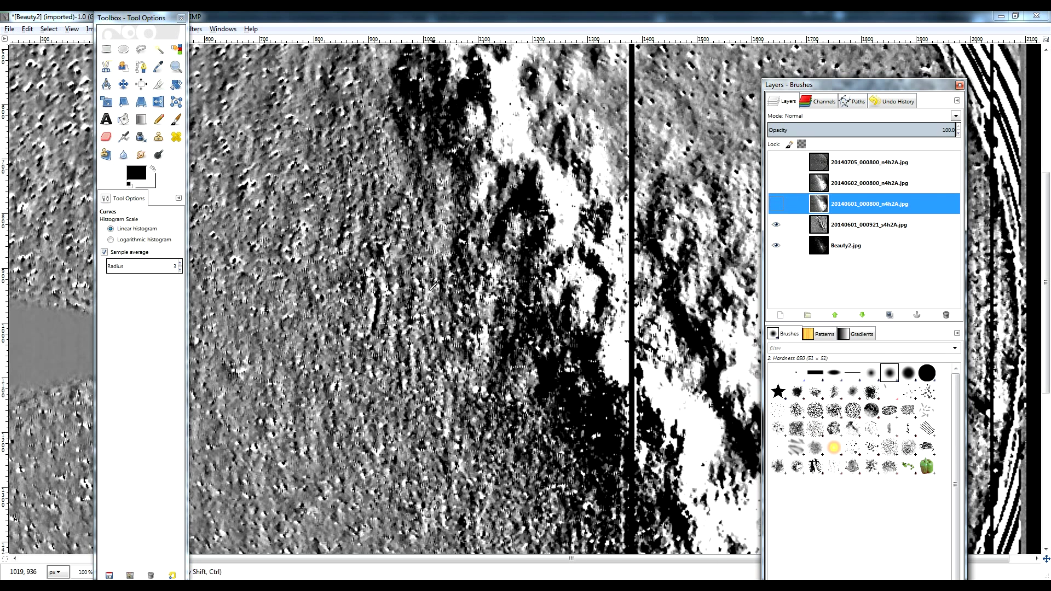
{"action": "left_click", "coordinate": [775, 225]}
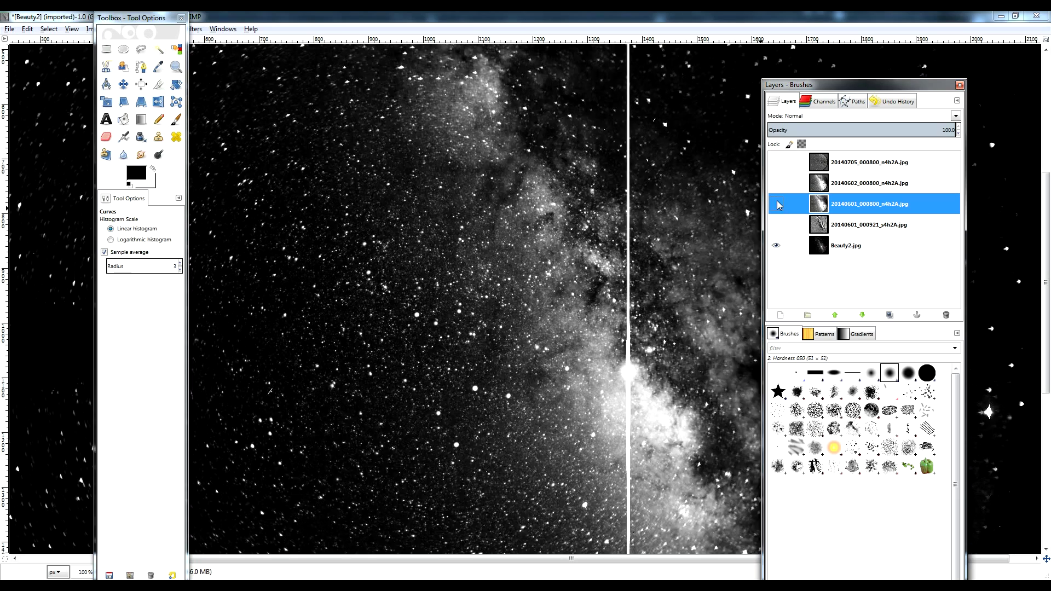
{"action": "left_click", "coordinate": [776, 203]}
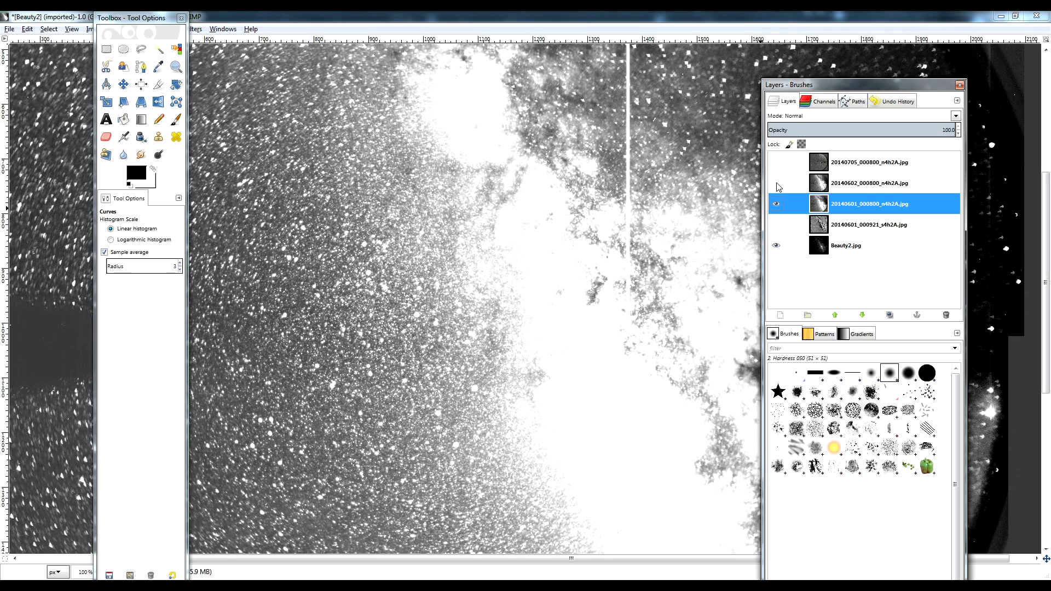
- Magnify the canvas to 200% (2:1) and adjust the view
{"action": "left_click", "coordinate": [71, 28]}
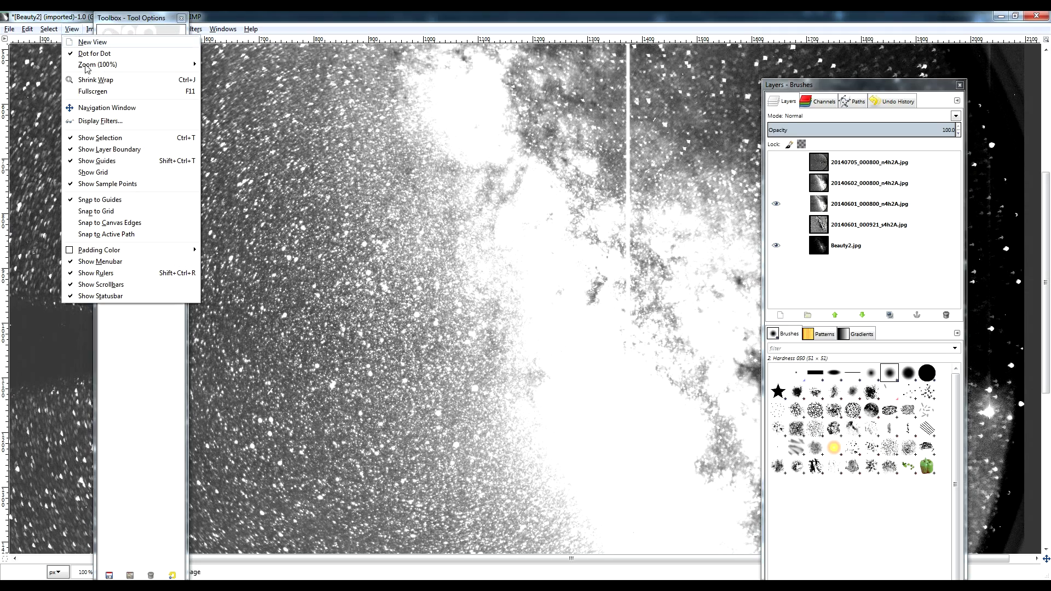
{"action": "mouse_move", "coordinate": [97, 64]}
{"action": "left_click", "coordinate": [236, 160]}
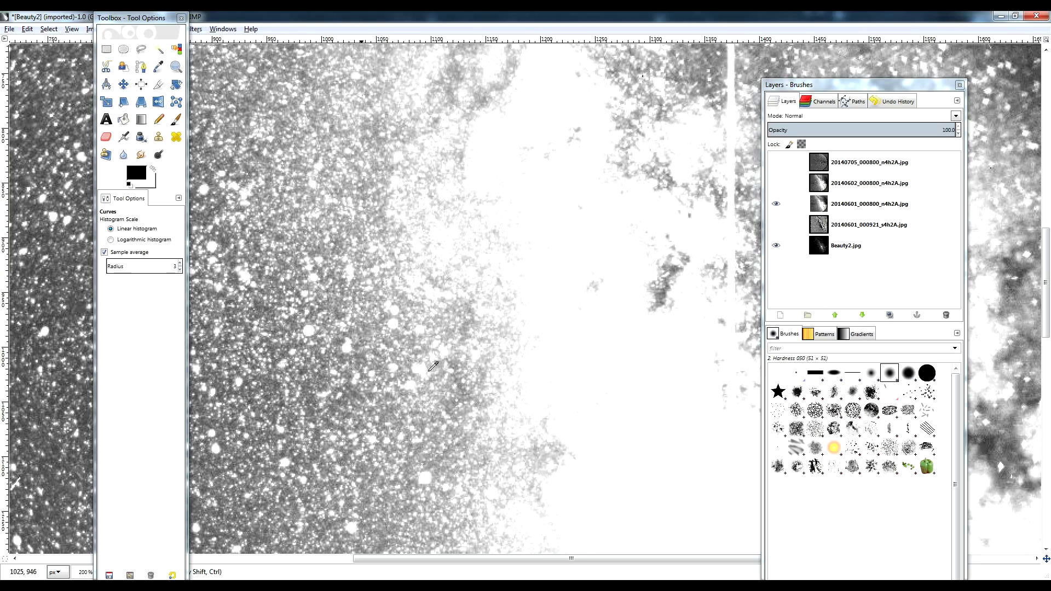
{"action": "left_click_drag", "start_coordinate": [517, 559], "coordinate": [436, 555]}
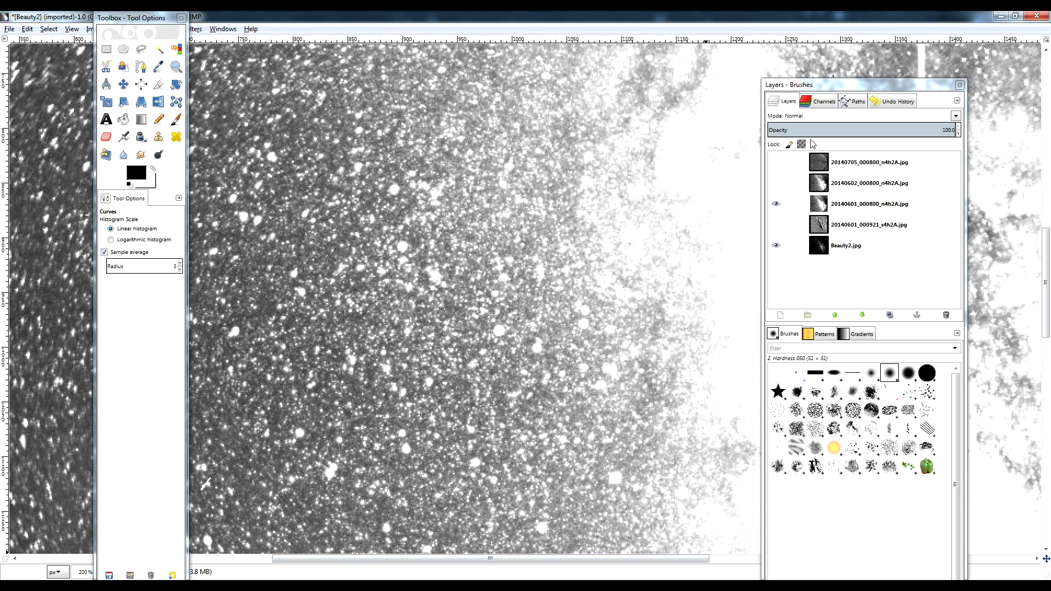
- Blink the 20140602_000800_n4h2A.jpg frame on and off, leaving it shown
{"action": "left_click", "coordinate": [775, 183]}
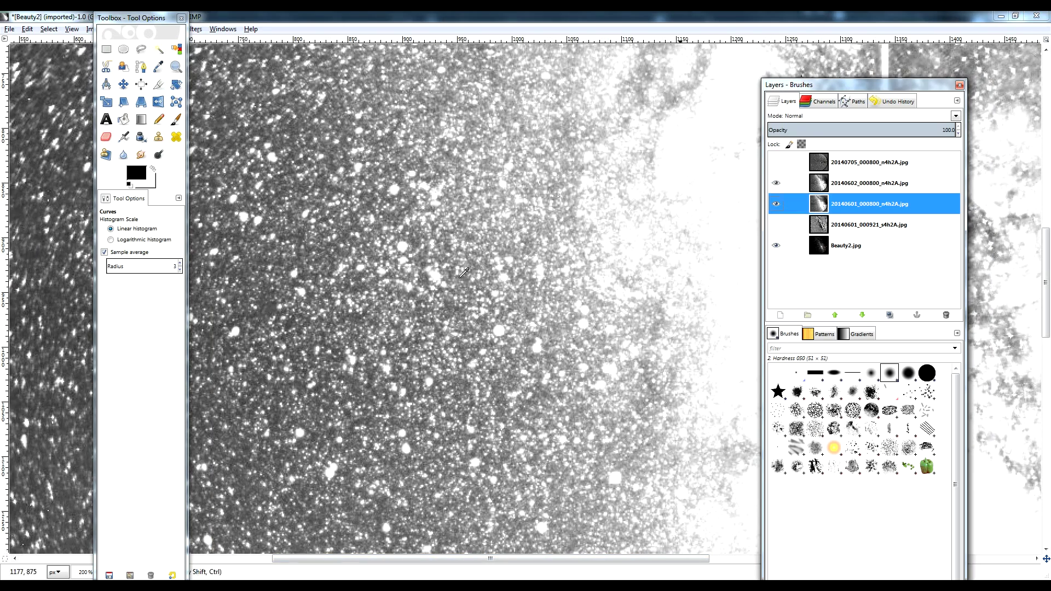
{"action": "left_click", "coordinate": [775, 185]}
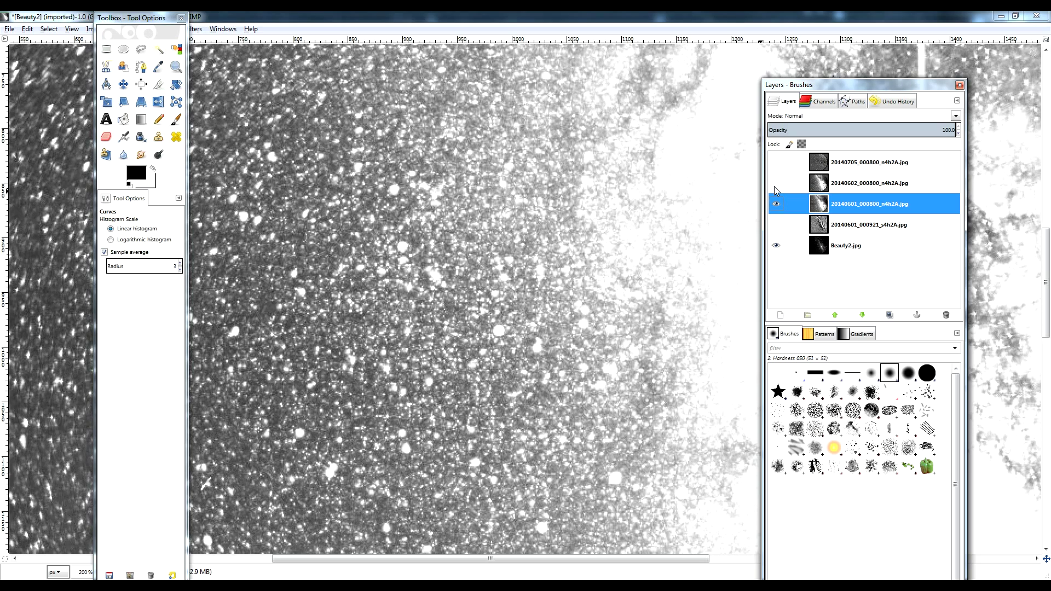
{"action": "left_click", "coordinate": [775, 185]}
{"action": "left_click", "coordinate": [774, 184]}
{"action": "left_click", "coordinate": [775, 184]}
- Show the top 20140705_000800_n4h2A.jpg layer, make it active, and blink it to compare
{"action": "left_click", "coordinate": [777, 164]}
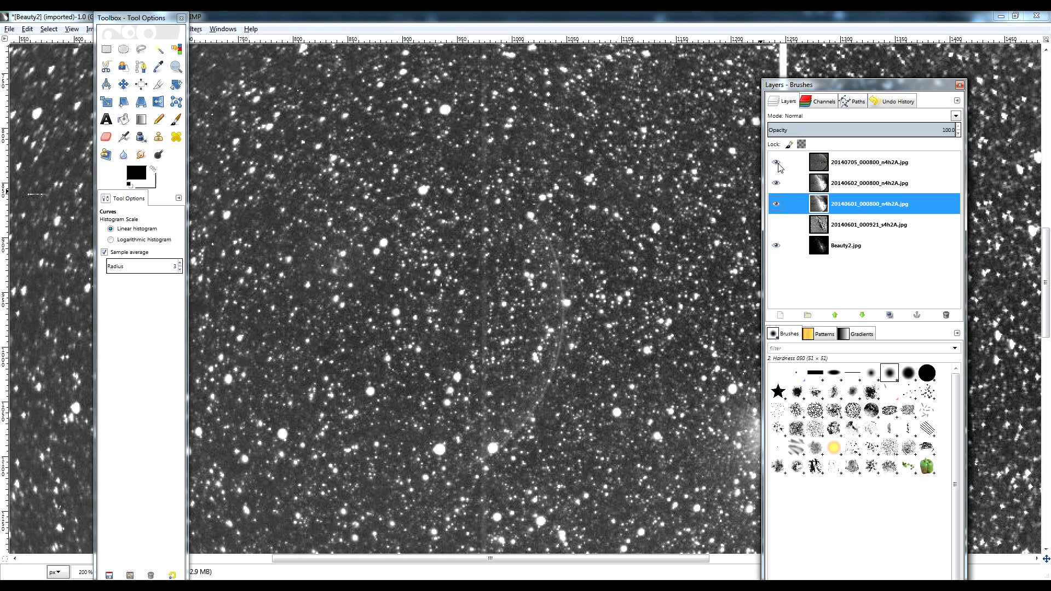
{"action": "left_click", "coordinate": [862, 168]}
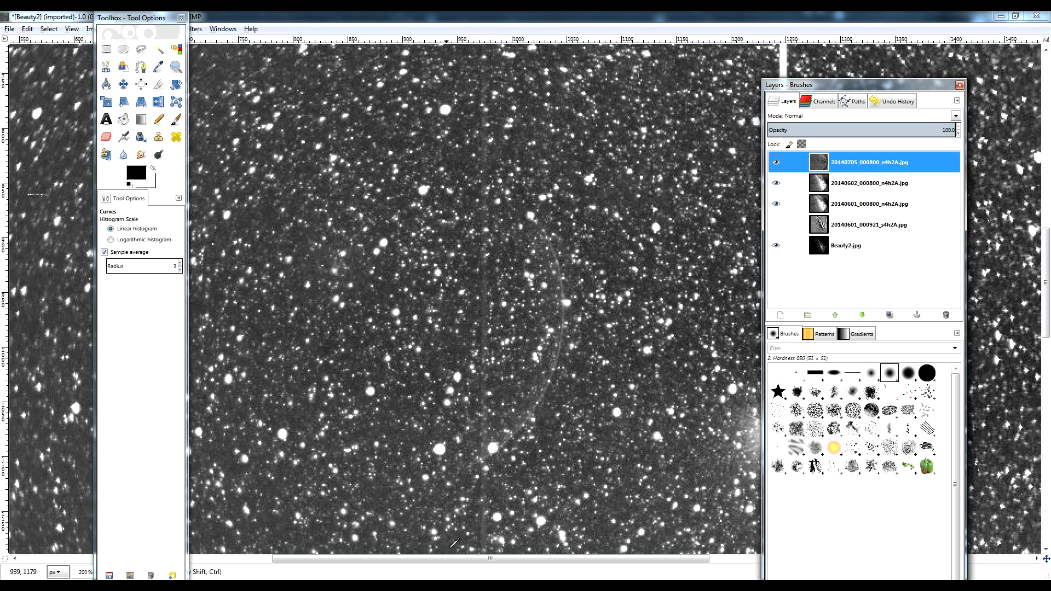
{"action": "left_click_drag", "start_coordinate": [455, 558], "coordinate": [498, 558]}
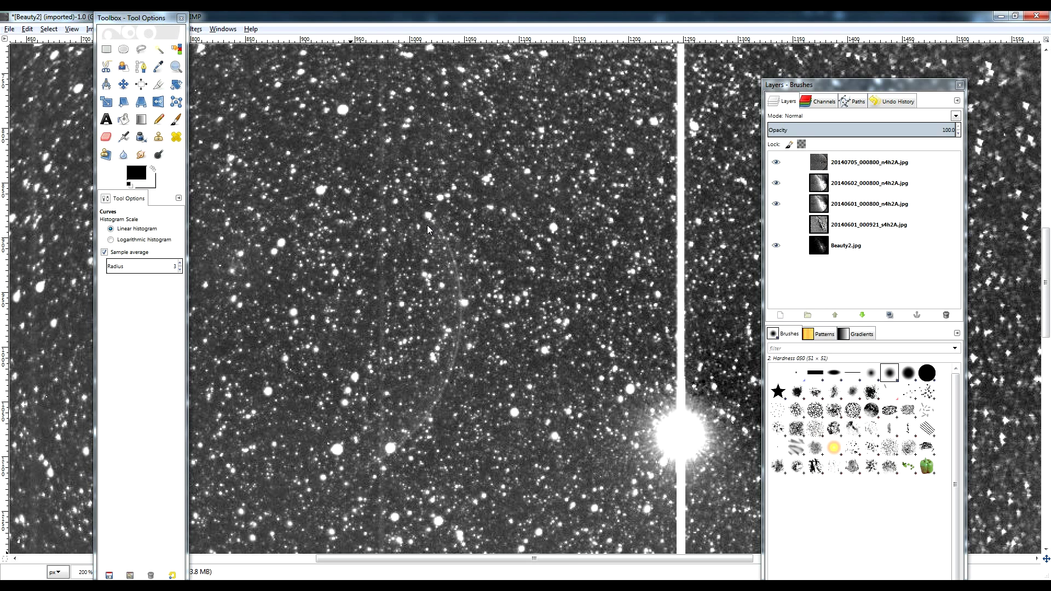
{"action": "left_click", "coordinate": [776, 162]}
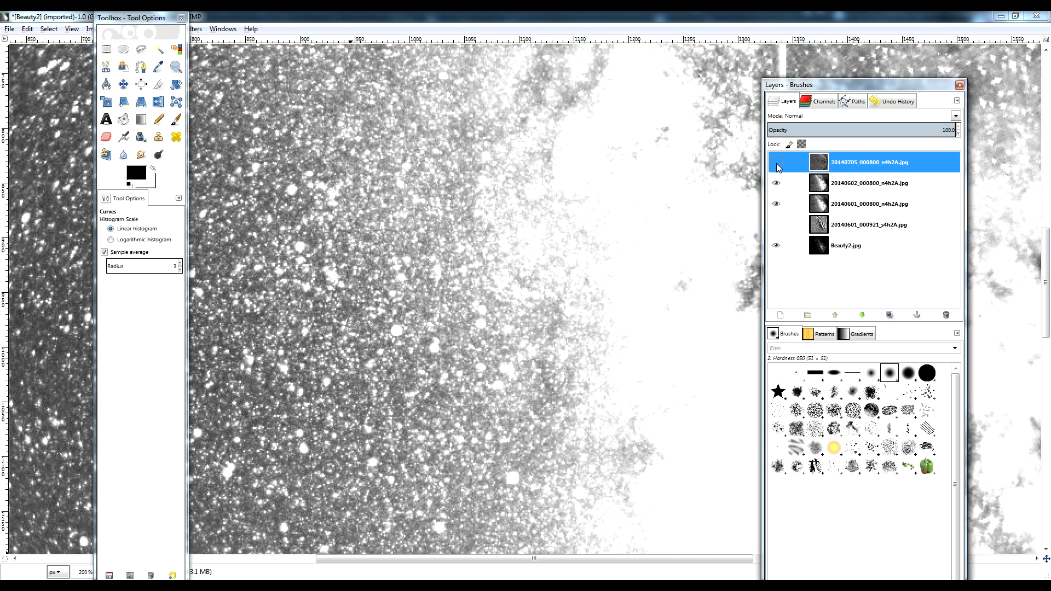
{"action": "left_click", "coordinate": [776, 163]}
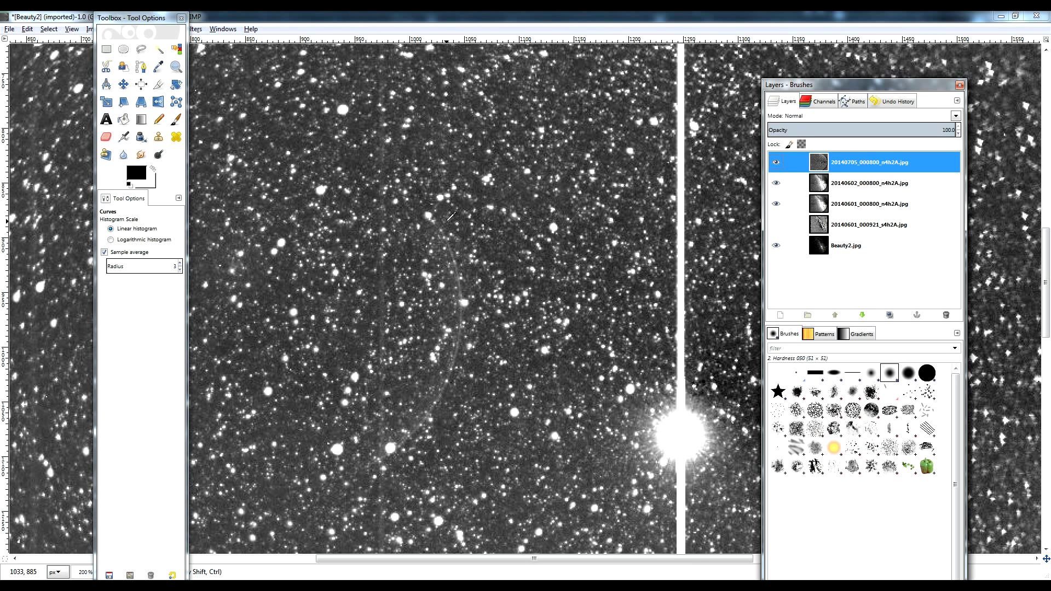
- Show 20140601_000921_s4h2A.jpg, hide the three n4h2A frames, and make it the active layer
{"action": "left_click", "coordinate": [776, 224]}
{"action": "left_click", "coordinate": [776, 204]}
{"action": "left_click", "coordinate": [776, 183]}
{"action": "left_click", "coordinate": [776, 163]}
{"action": "left_click", "coordinate": [835, 230]}
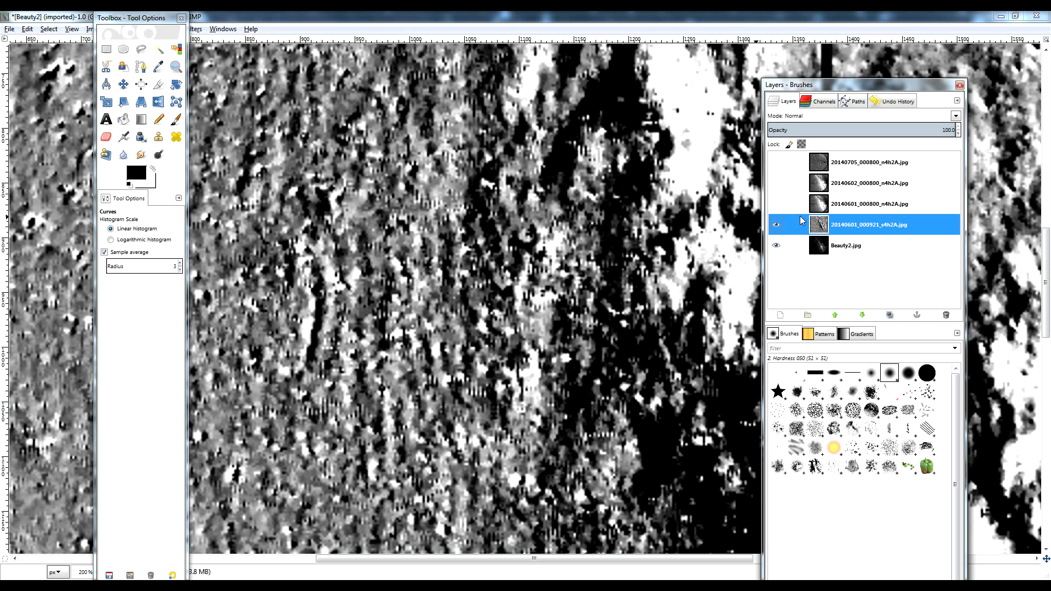
- Show the 20140705_000800_n4h2A.jpg frame and scroll to the faint streak beside the glare
{"action": "left_click", "coordinate": [776, 162]}
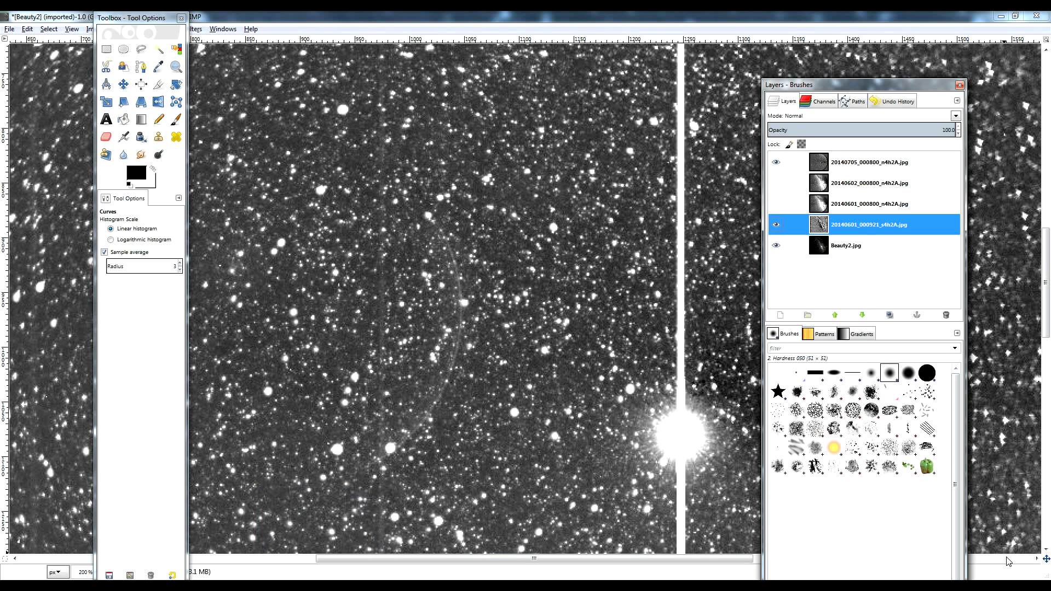
{"action": "scroll", "coordinate": [1006, 545], "scroll_direction": "right", "scroll_amount": 10}
{"action": "scroll", "coordinate": [1048, 497], "scroll_direction": "down", "scroll_amount": 5}
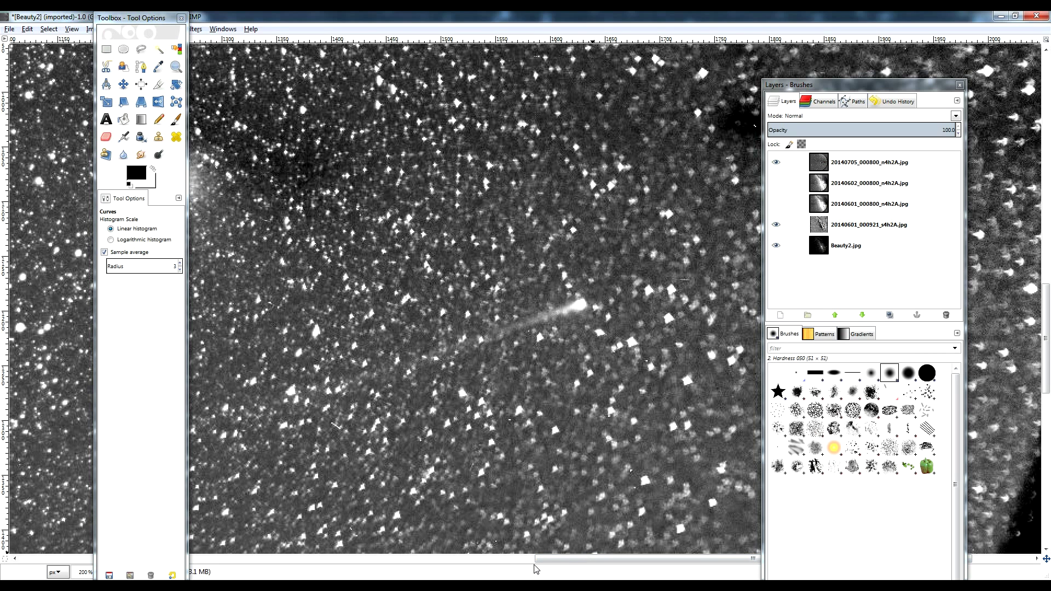
{"action": "left_click_drag", "start_coordinate": [551, 559], "coordinate": [509, 559]}
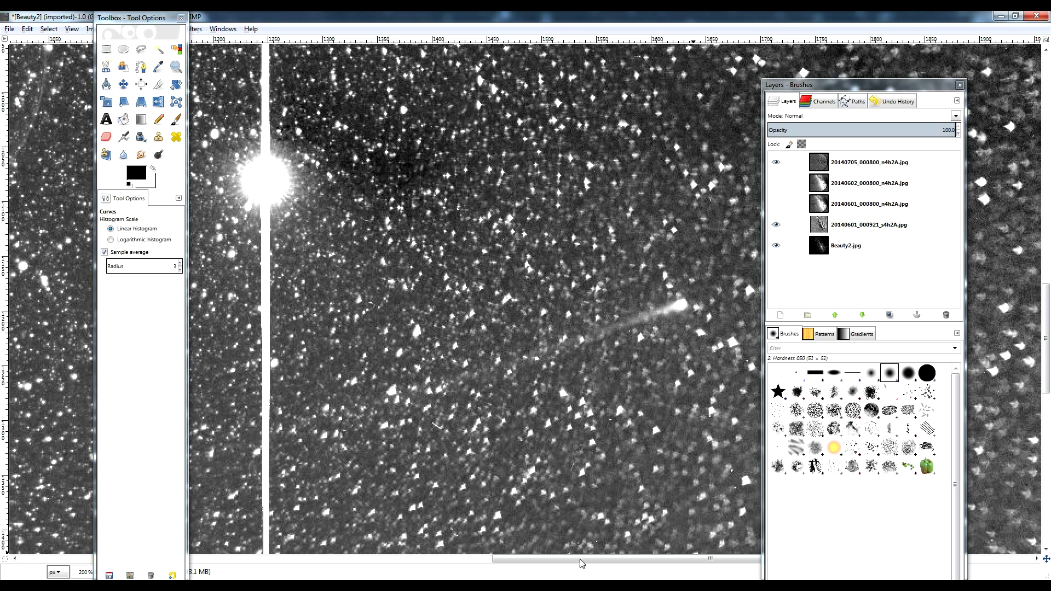
{"action": "left_click_drag", "start_coordinate": [575, 562], "coordinate": [517, 569]}
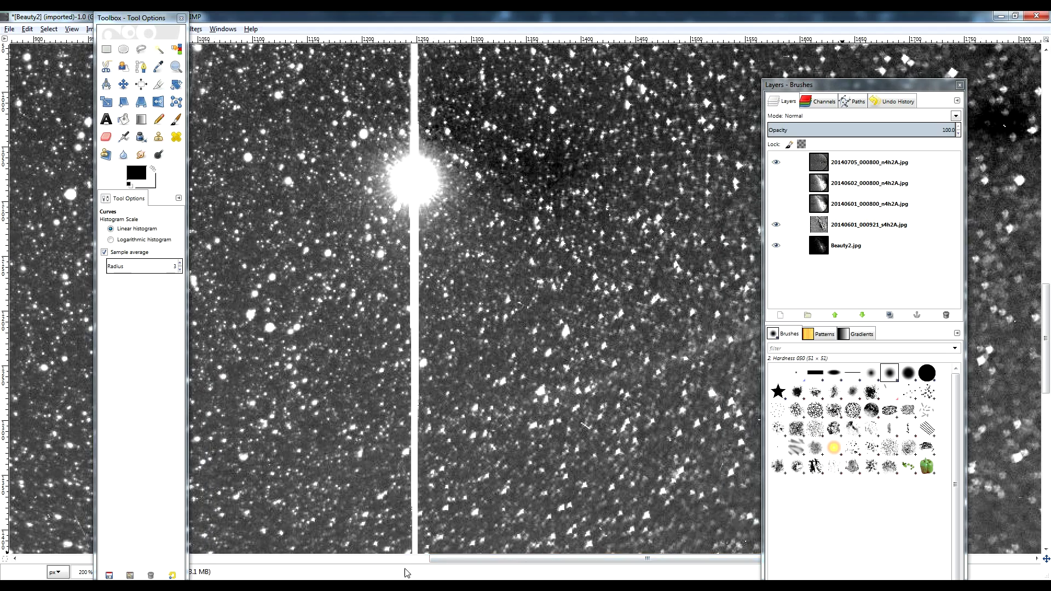
{"action": "mouse_move", "coordinate": [451, 560]}
{"action": "left_mouse_down"}
{"action": "mouse_move", "coordinate": [498, 559]}
{"action": "mouse_move", "coordinate": [451, 559]}
{"action": "left_mouse_up"}
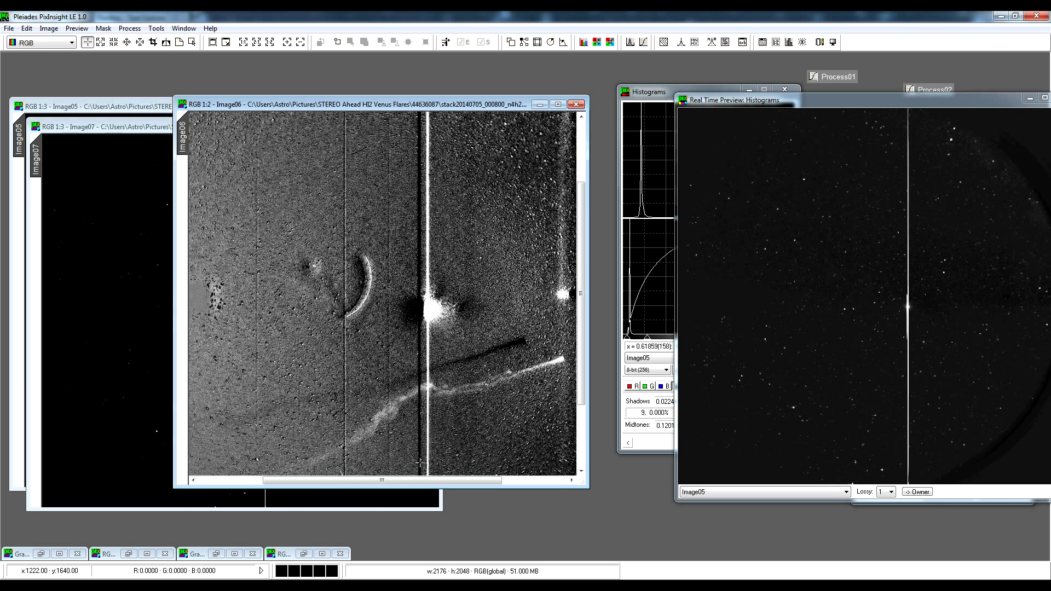
- Scroll Image06 and move the Image07 window down and to the right
{"action": "left_click_drag", "start_coordinate": [581, 370], "coordinate": [580, 399]}
{"action": "left_click_drag", "start_coordinate": [425, 480], "coordinate": [443, 479]}
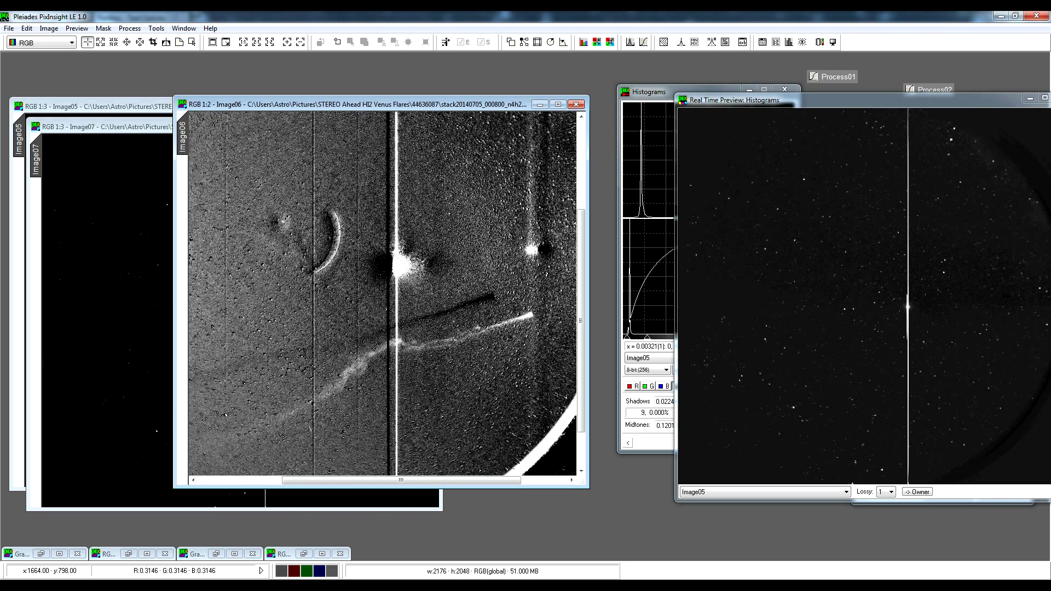
{"action": "left_click", "coordinate": [70, 127]}
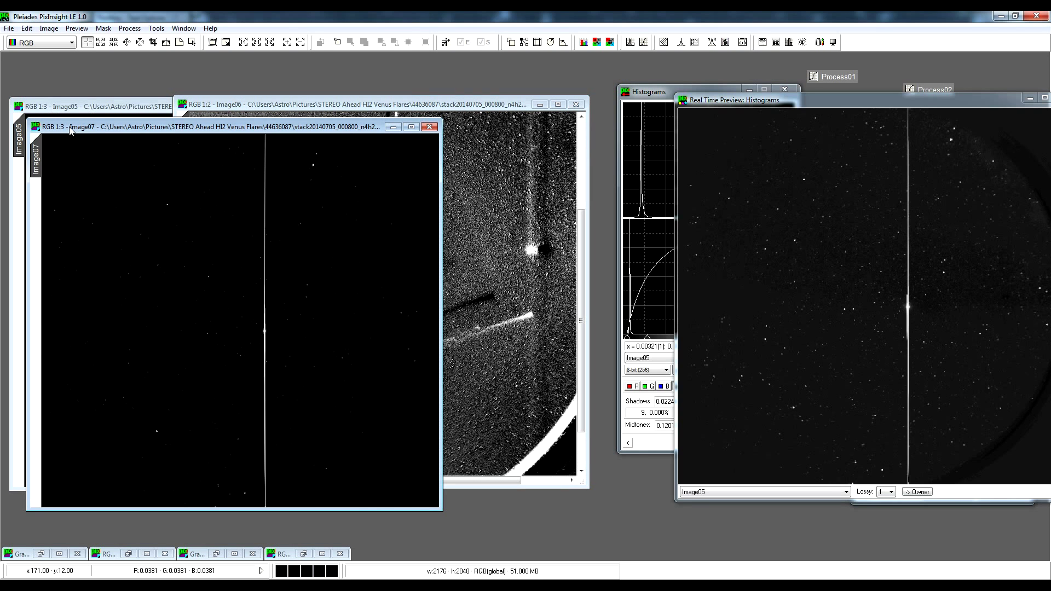
{"action": "left_click_drag", "start_coordinate": [70, 129], "coordinate": [146, 135]}
- Reposition the Image05 and Image07 windows, ending with Image06 in front
{"action": "left_click", "coordinate": [109, 110]}
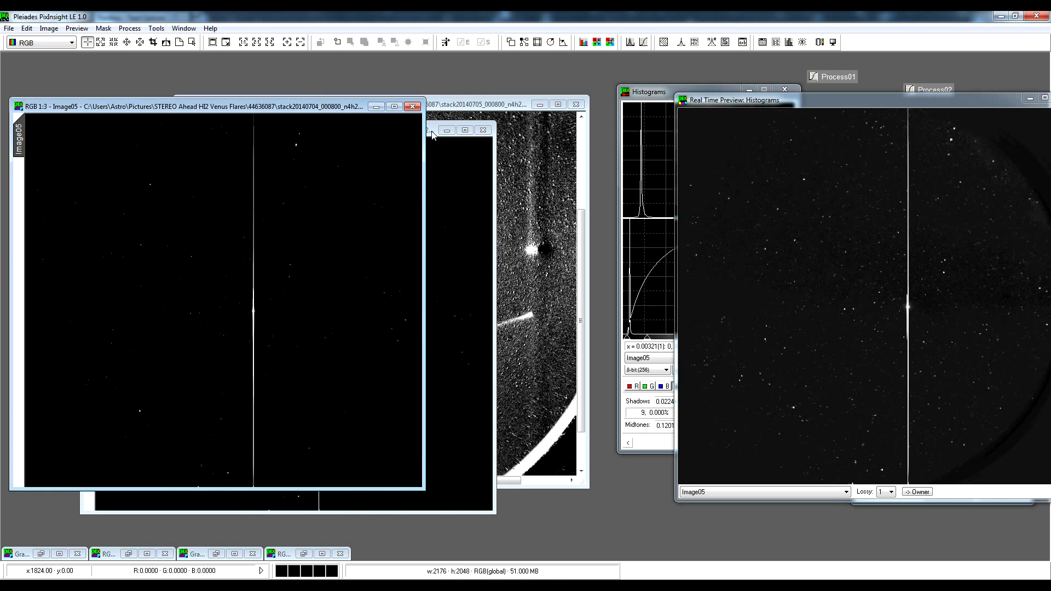
{"action": "mouse_move", "coordinate": [432, 134]}
{"action": "left_mouse_down"}
{"action": "mouse_move", "coordinate": [360, 113]}
{"action": "mouse_move", "coordinate": [418, 136]}
{"action": "left_mouse_up"}
{"action": "left_click", "coordinate": [333, 108]}
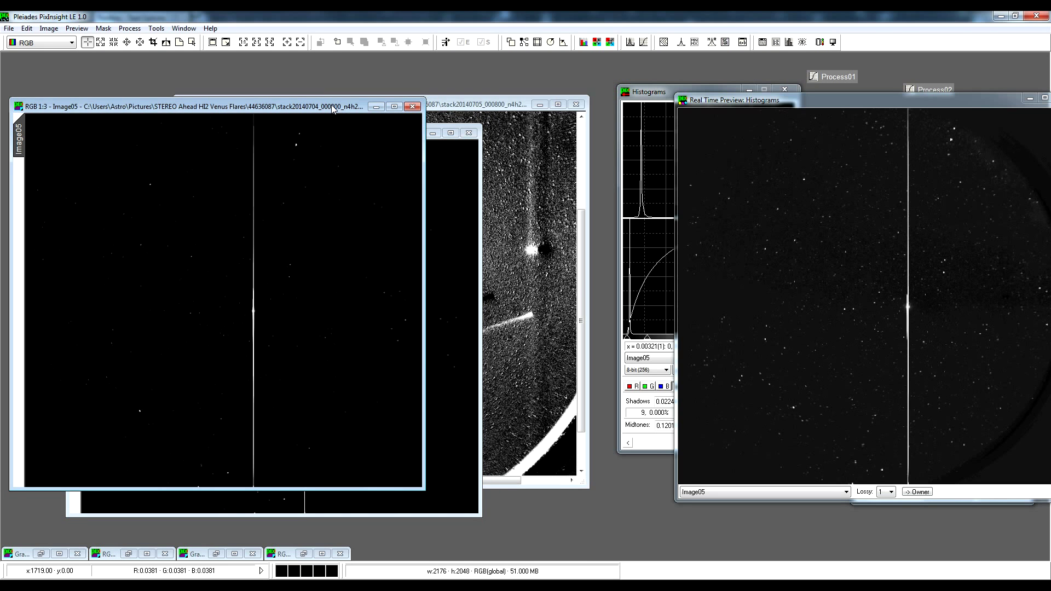
{"action": "mouse_move", "coordinate": [333, 109]}
{"action": "left_mouse_down"}
{"action": "mouse_move", "coordinate": [399, 124]}
{"action": "mouse_move", "coordinate": [344, 104]}
{"action": "left_mouse_up"}
{"action": "left_click", "coordinate": [480, 164]}
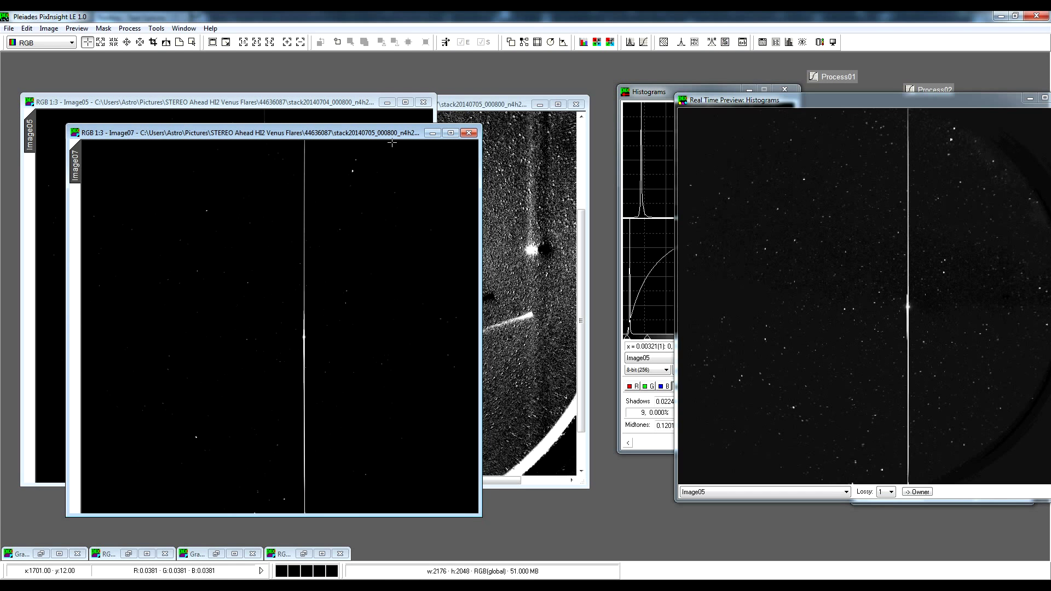
{"action": "left_click", "coordinate": [514, 104]}
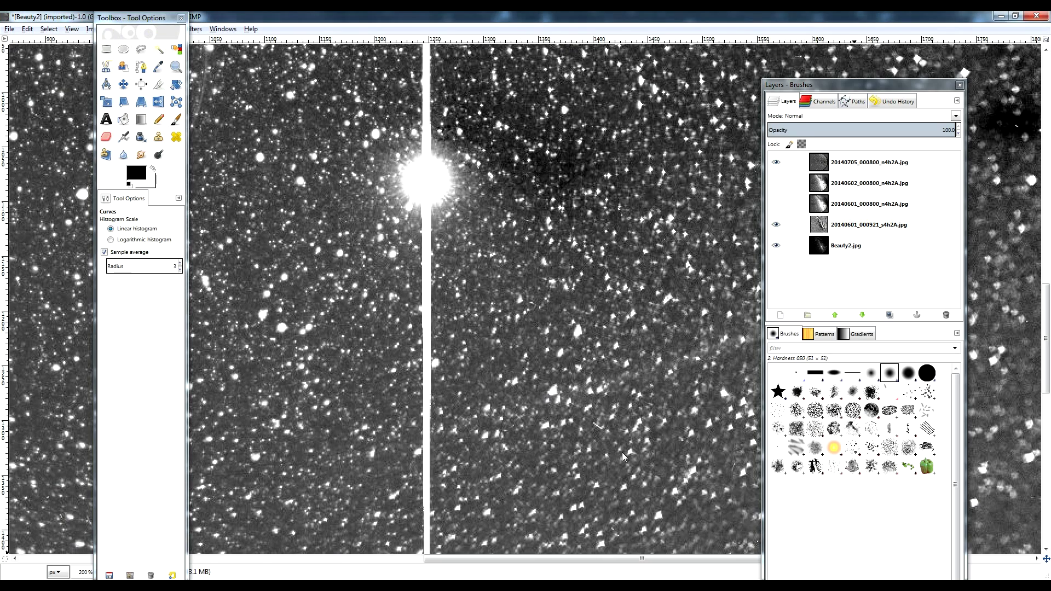
{"action": "mouse_move", "coordinate": [619, 563]}
{"action": "left_mouse_down"}
{"action": "mouse_move", "coordinate": [661, 562]}
{"action": "mouse_move", "coordinate": [580, 560]}
{"action": "mouse_move", "coordinate": [706, 561]}
{"action": "mouse_move", "coordinate": [600, 559]}
{"action": "left_mouse_up"}
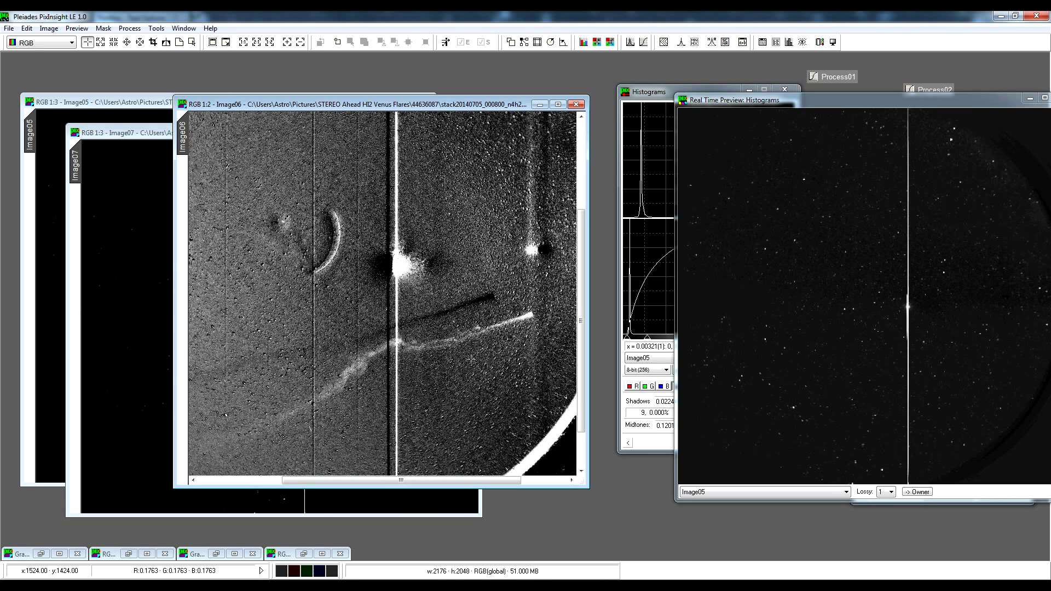
- Shift Image06 and the real-time histogram preview left so they sit side by side
{"action": "left_click_drag", "start_coordinate": [582, 325], "coordinate": [583, 312]}
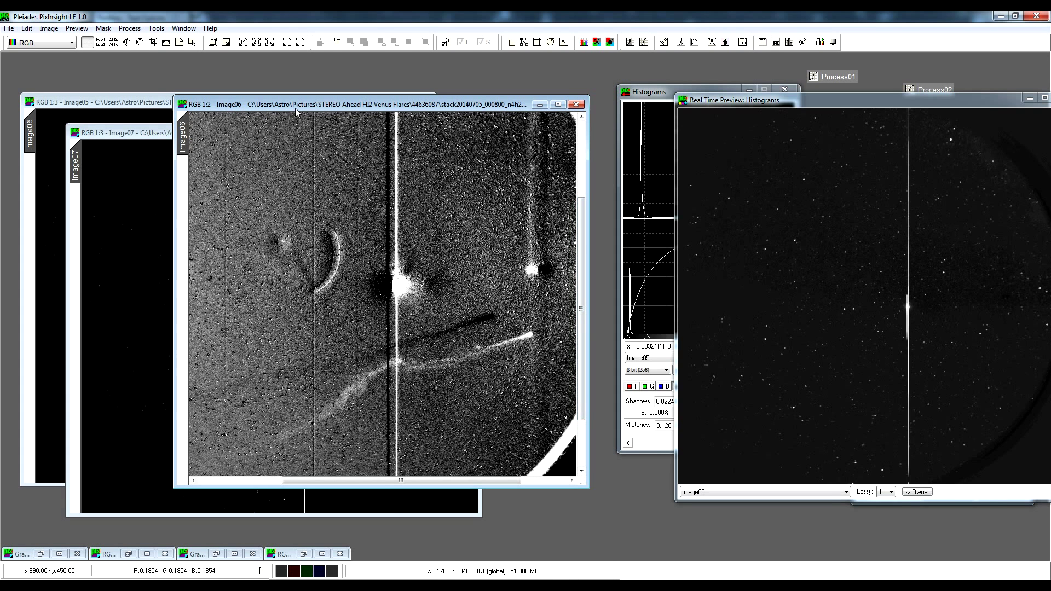
{"action": "left_click_drag", "start_coordinate": [295, 107], "coordinate": [280, 107]}
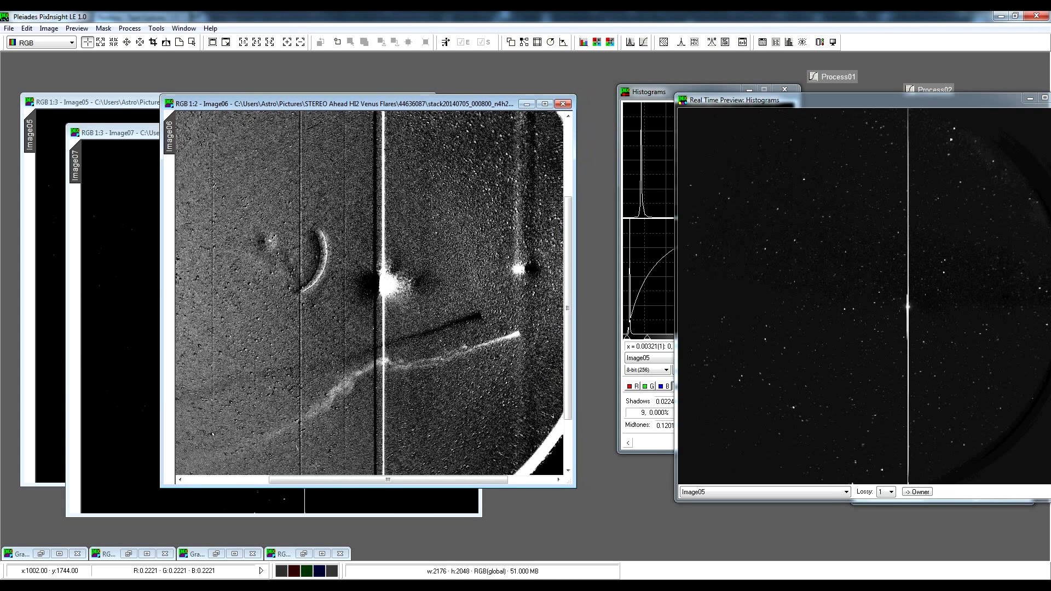
{"action": "left_click_drag", "start_coordinate": [329, 483], "coordinate": [309, 484]}
{"action": "left_click", "coordinate": [126, 137]}
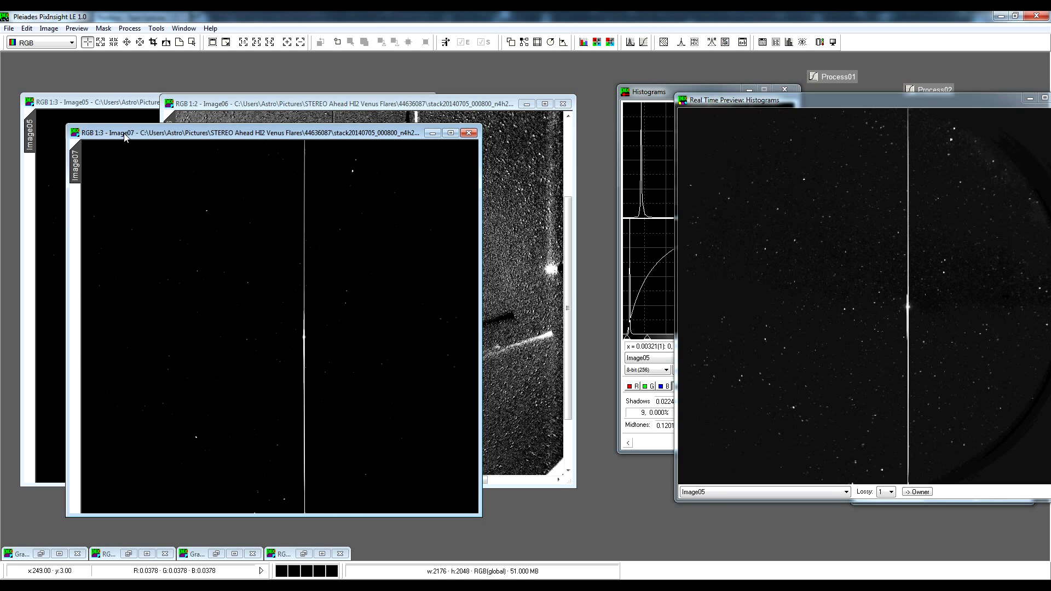
{"action": "left_click_drag", "start_coordinate": [744, 104], "coordinate": [612, 100]}
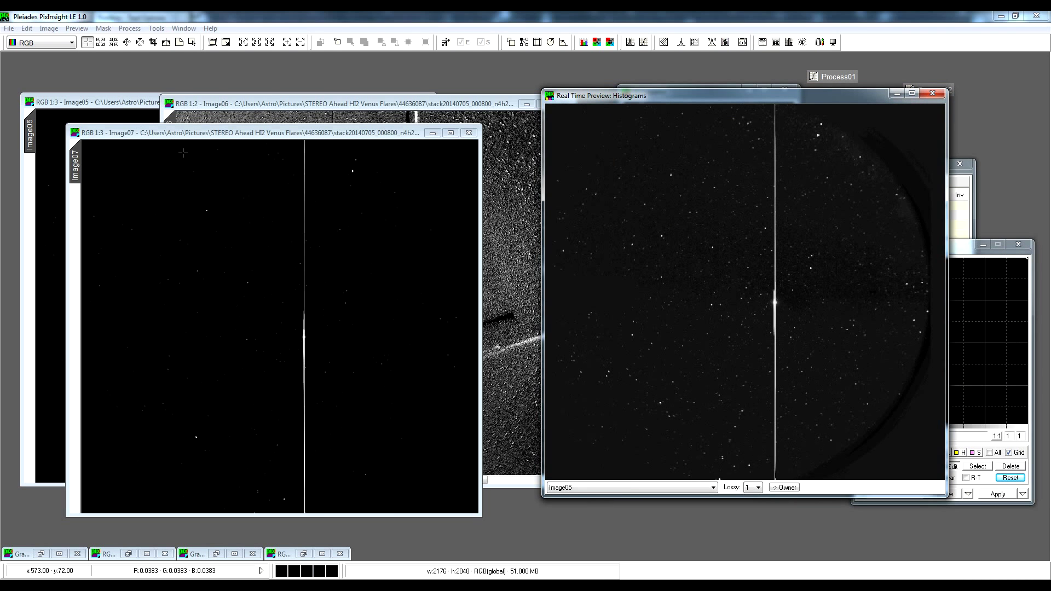
{"action": "left_click_drag", "start_coordinate": [348, 106], "coordinate": [294, 111]}
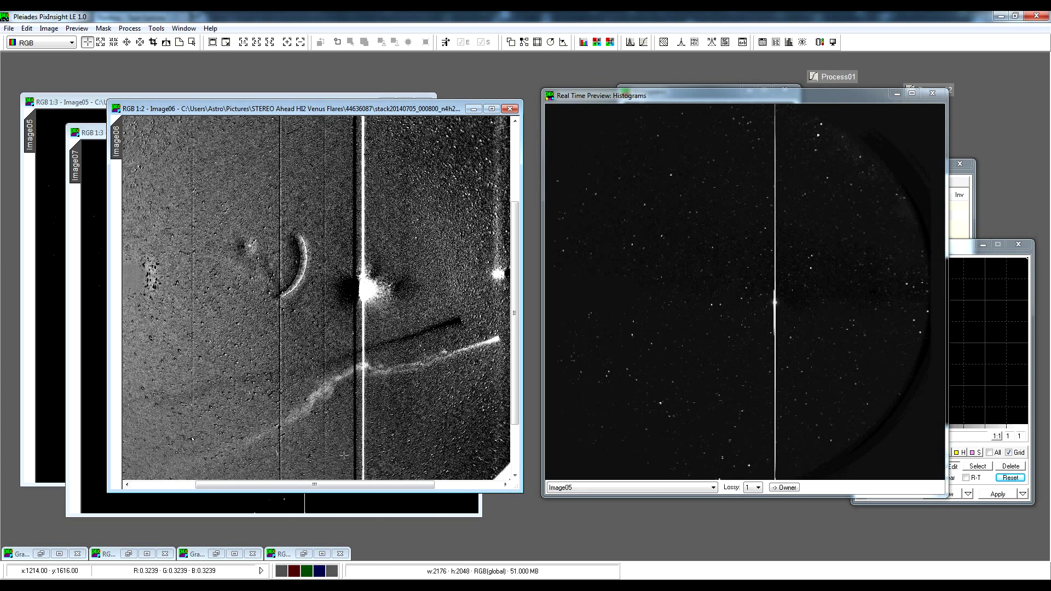
- In the untitled1 STEREO-A view, zoom in on Venus to reveal comet Jacques' tail
{"action": "mouse_move", "coordinate": [269, 575]}
{"action": "left_click", "coordinate": [290, 546]}
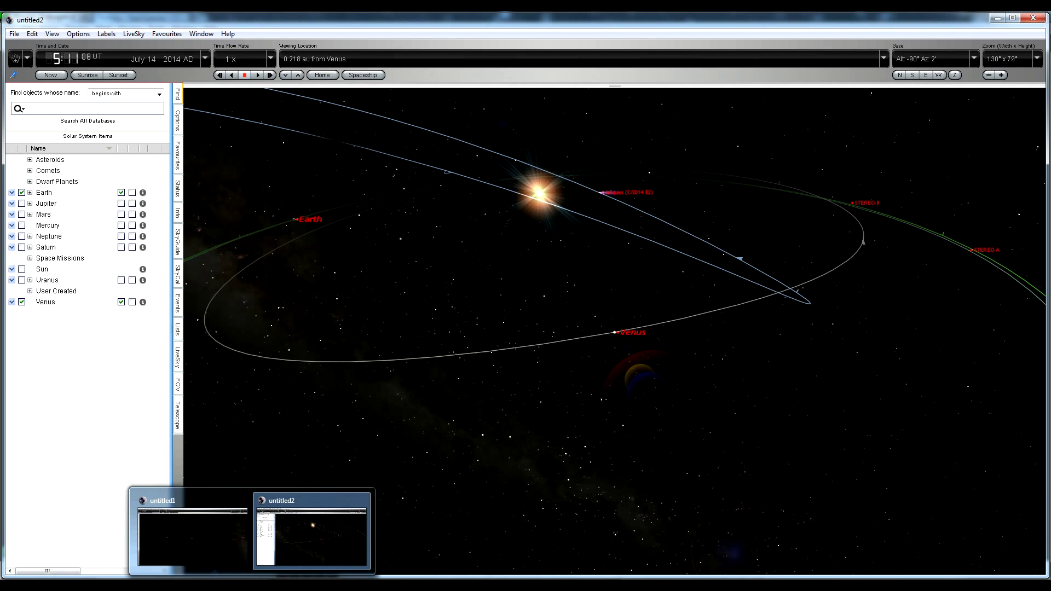
{"action": "left_click", "coordinate": [192, 543]}
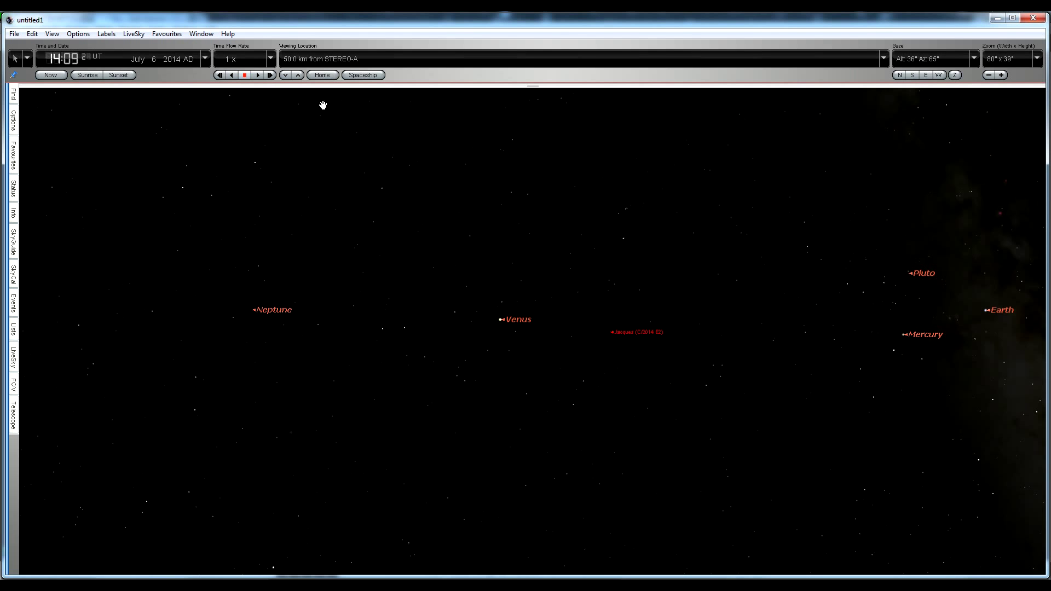
{"action": "left_click", "coordinate": [1001, 75]}
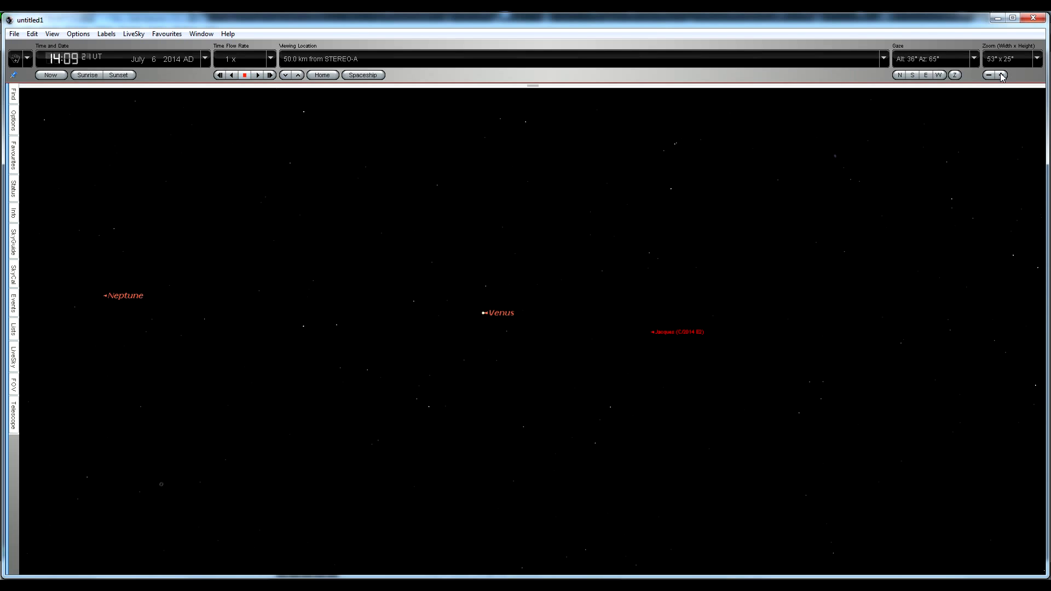
{"action": "left_click", "coordinate": [1001, 75]}
{"action": "left_click", "coordinate": [1001, 75]}
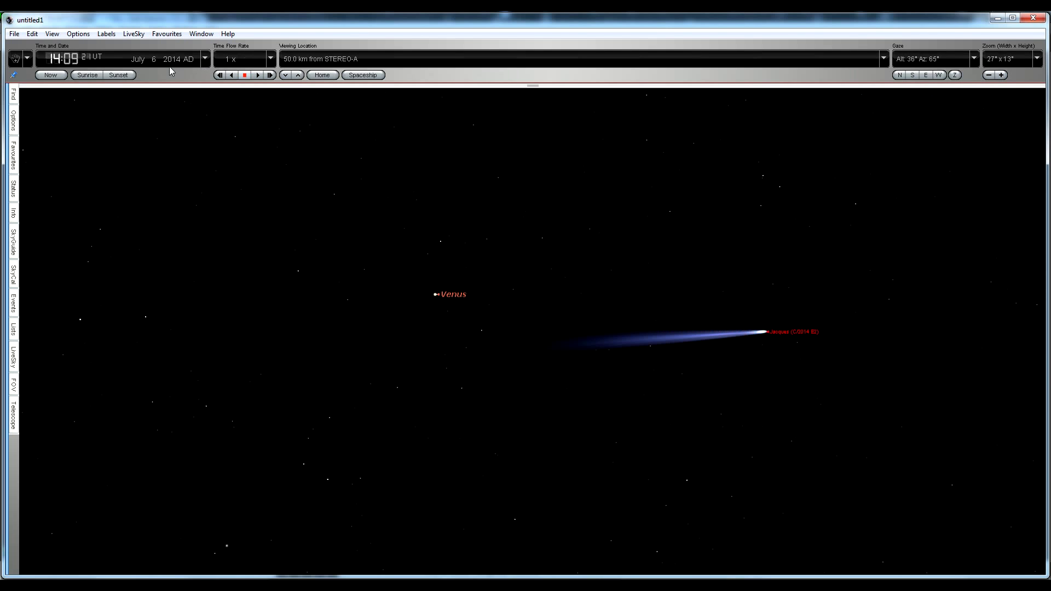
- Step the simulation time to July 7, zoom slightly more, then return to untitled2
{"action": "left_click", "coordinate": [55, 59]}
{"action": "key", "text": "Up"}
{"action": "key", "text": "Up"}
{"action": "key", "text": "Up"}
{"action": "key", "text": "Up"}
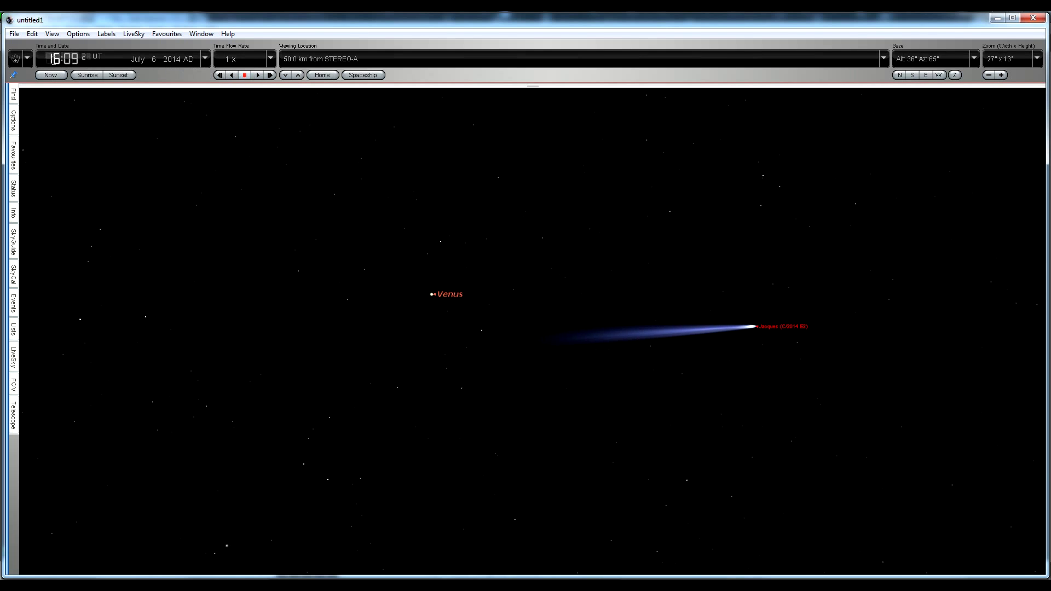
{"action": "key", "text": "Up"}
{"action": "key", "text": "Up"}
{"action": "key", "text": "Up"}
{"action": "key", "text": "Up"}
{"action": "key", "text": "Up"}
{"action": "key", "text": "Up"}
{"action": "key", "text": "Up"}
{"action": "key", "text": "Up"}
{"action": "key", "text": "Up"}
{"action": "left_click", "coordinate": [1001, 75]}
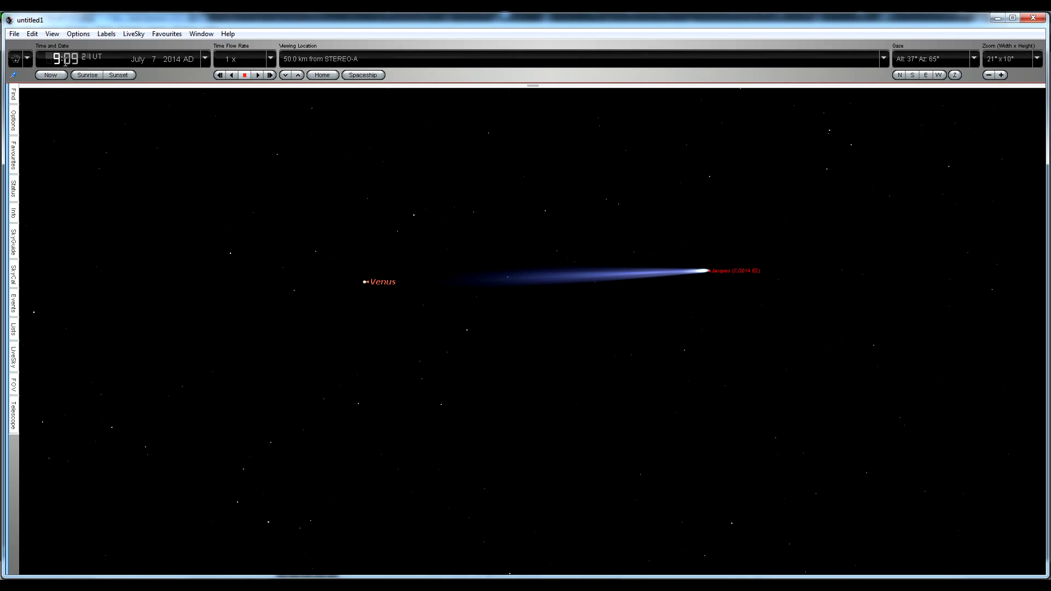
{"action": "scroll", "coordinate": [58, 59], "scroll_direction": "down", "scroll_amount": 15}
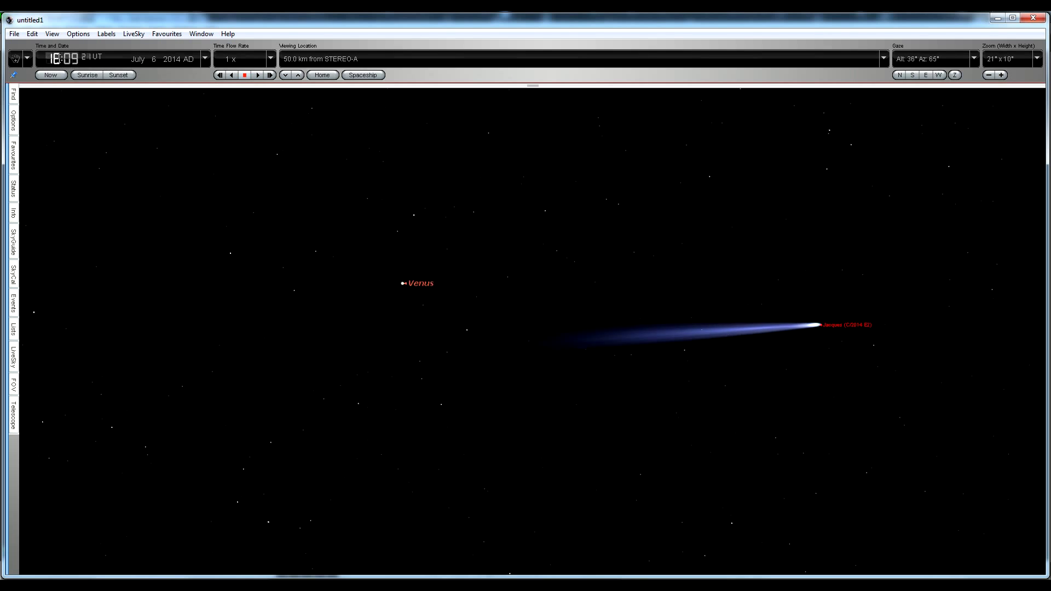
{"action": "scroll", "coordinate": [58, 59], "scroll_direction": "down", "scroll_amount": 4}
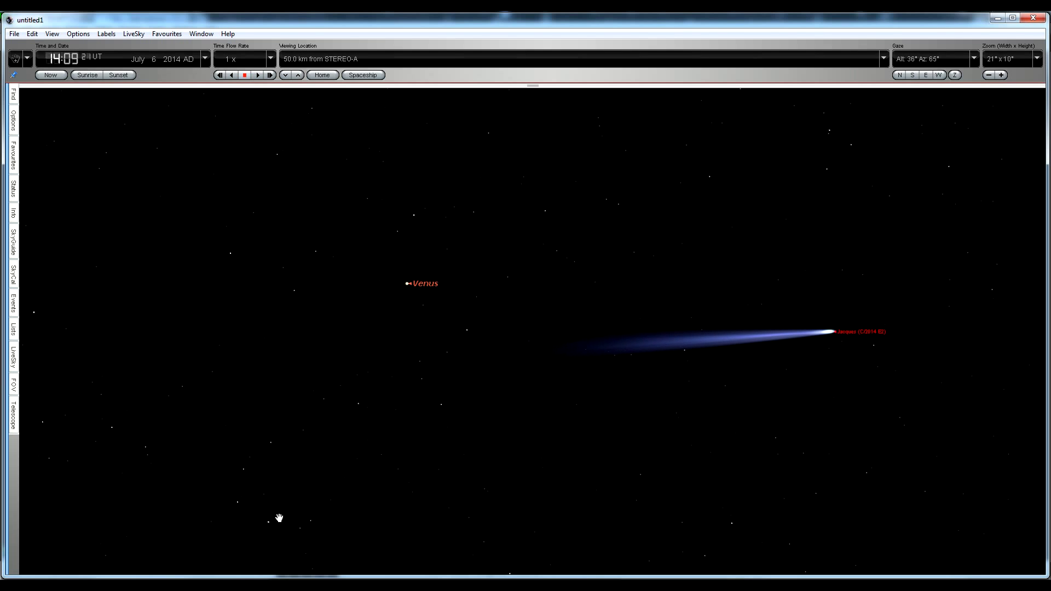
{"action": "left_click", "coordinate": [343, 511]}
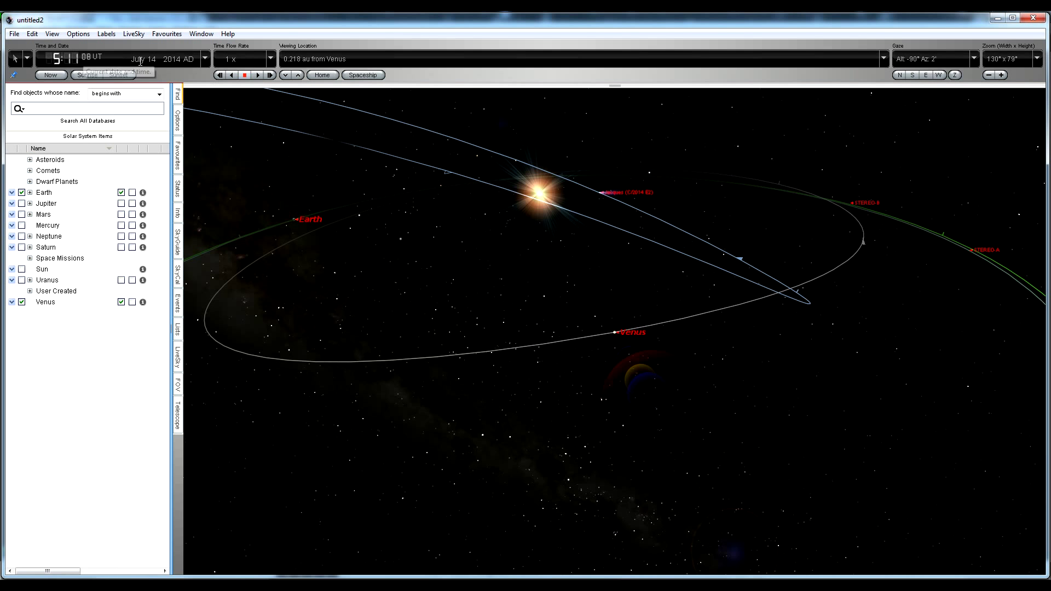
- Zoom out, move the date from 6 to 14 July 2014, then zoom in on the inner orbits
{"action": "scroll", "coordinate": [148, 60], "scroll_direction": "up", "scroll_amount": 3}
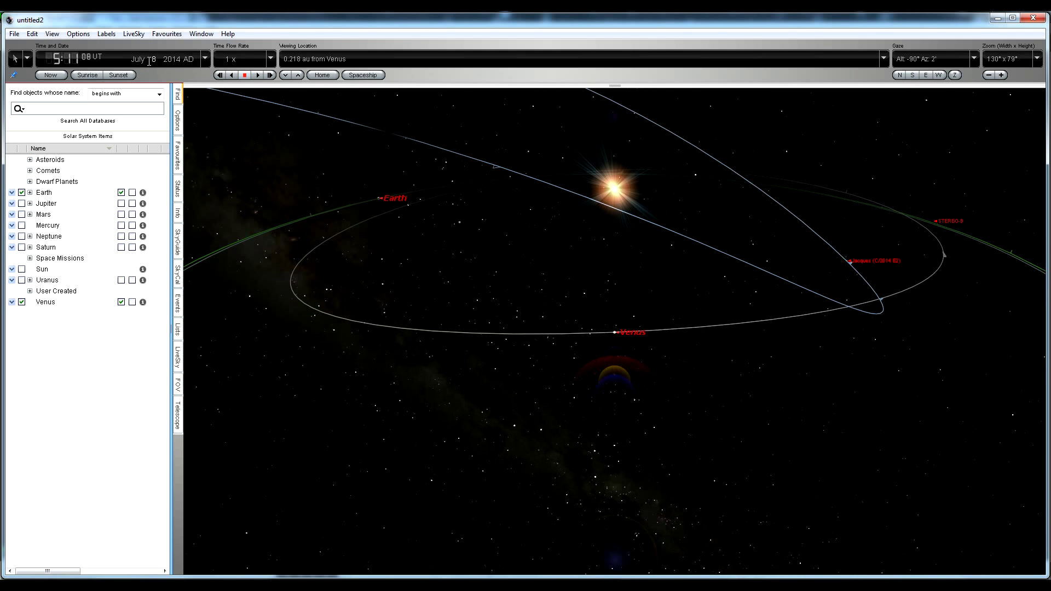
{"action": "scroll", "coordinate": [149, 62], "scroll_direction": "down", "scroll_amount": 1}
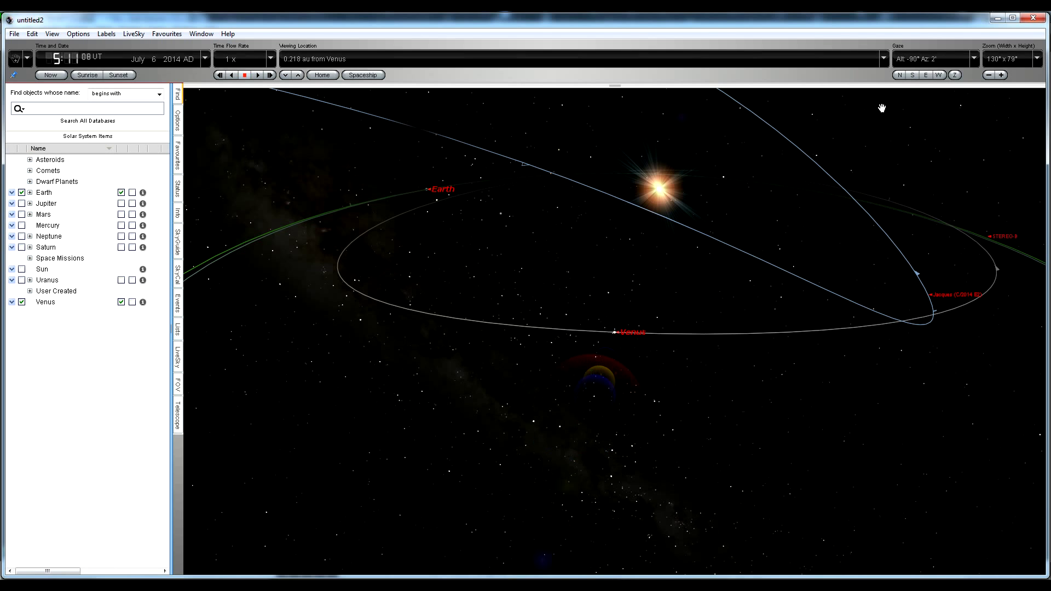
{"action": "left_click", "coordinate": [989, 75]}
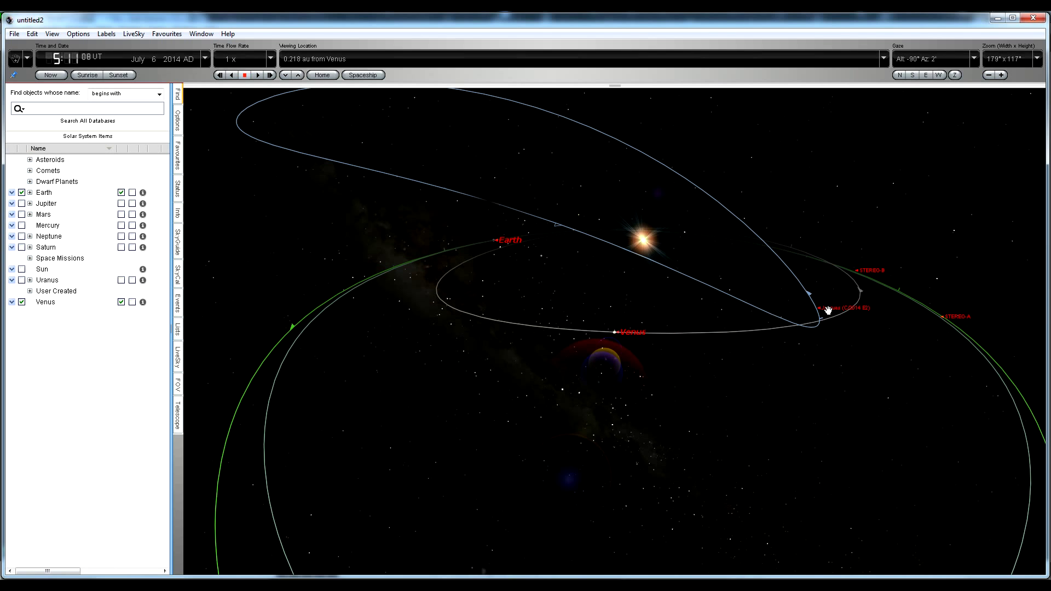
{"action": "mouse_move", "coordinate": [821, 310]}
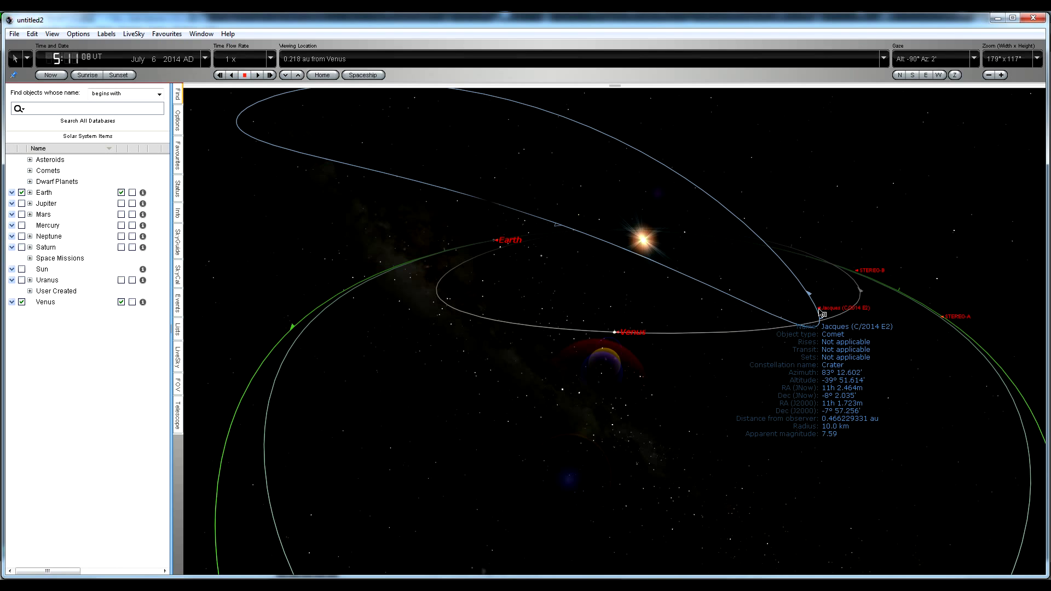
{"action": "mouse_move", "coordinate": [635, 331]}
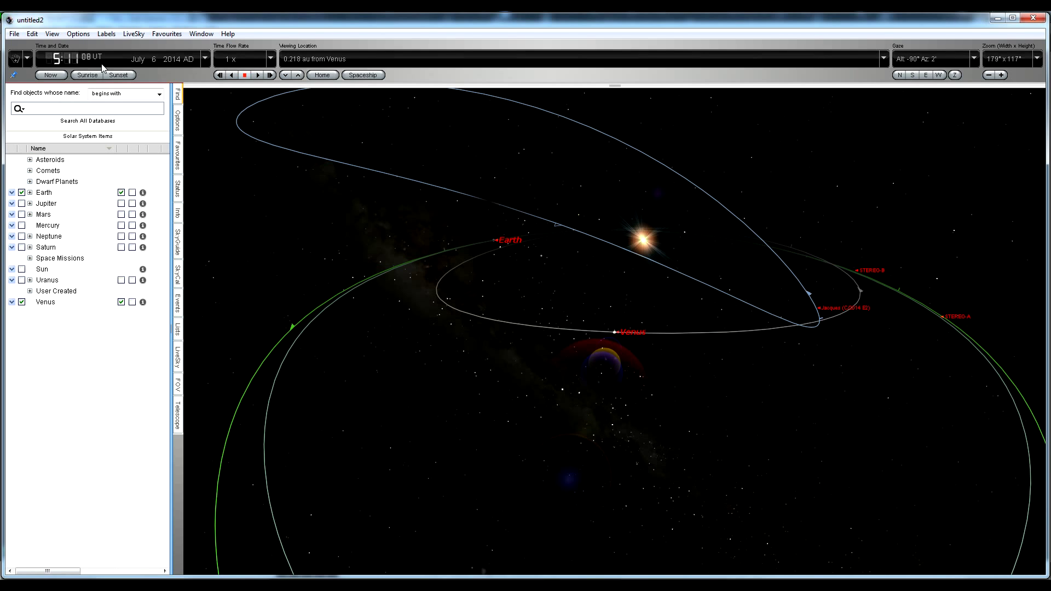
{"action": "scroll", "coordinate": [155, 59], "scroll_direction": "up", "scroll_amount": 8}
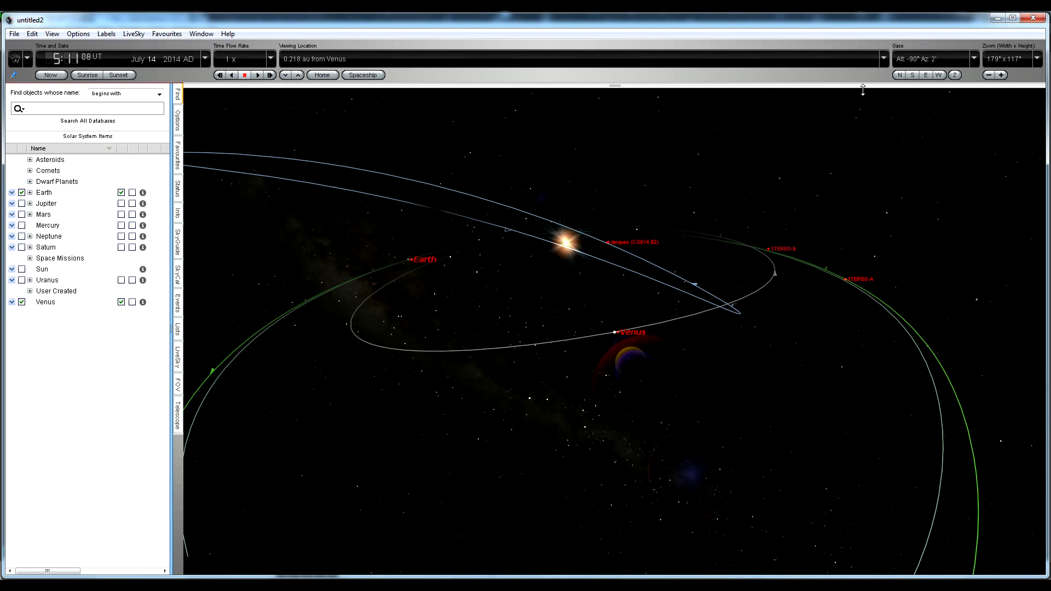
{"action": "left_click", "coordinate": [1000, 75]}
{"action": "left_click", "coordinate": [1000, 76]}
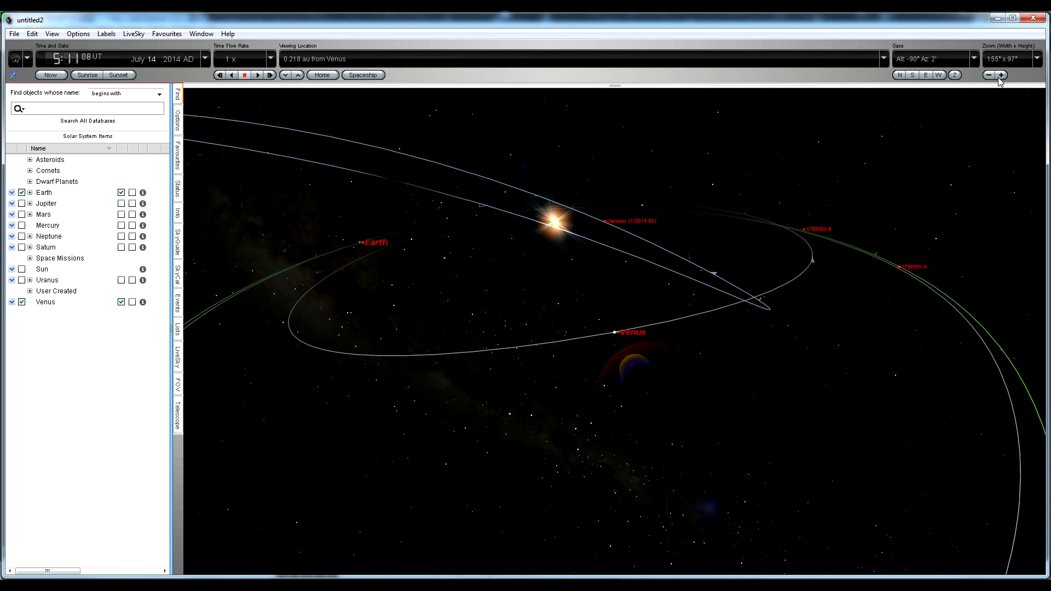
{"action": "left_click", "coordinate": [1001, 76]}
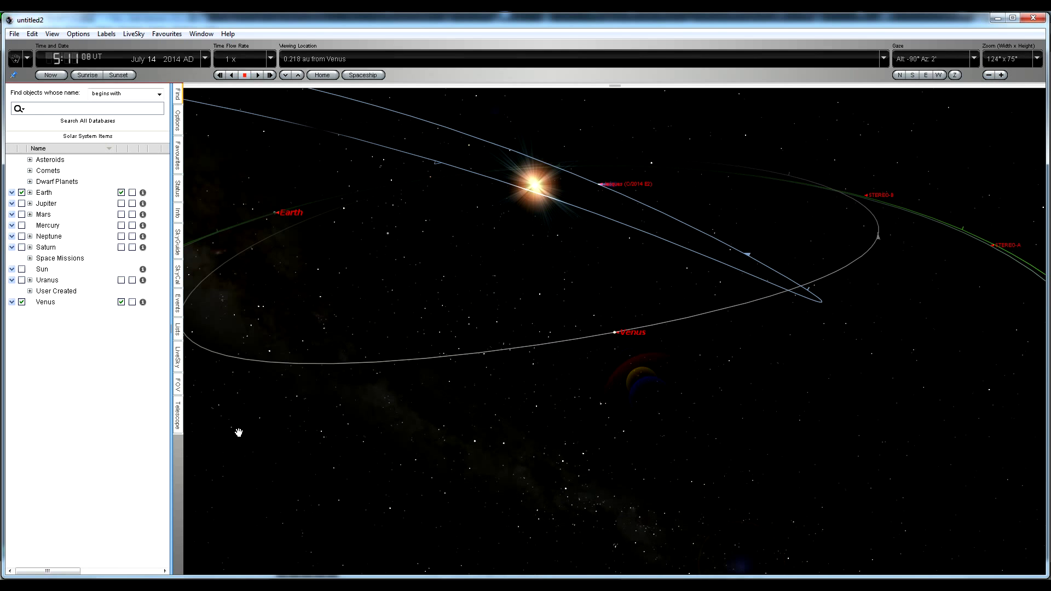
- In the untitled1 STEREO-A view, widen the field three steps, then narrow it twice toward Venus
{"action": "mouse_move", "coordinate": [231, 569]}
{"action": "left_click", "coordinate": [185, 512]}
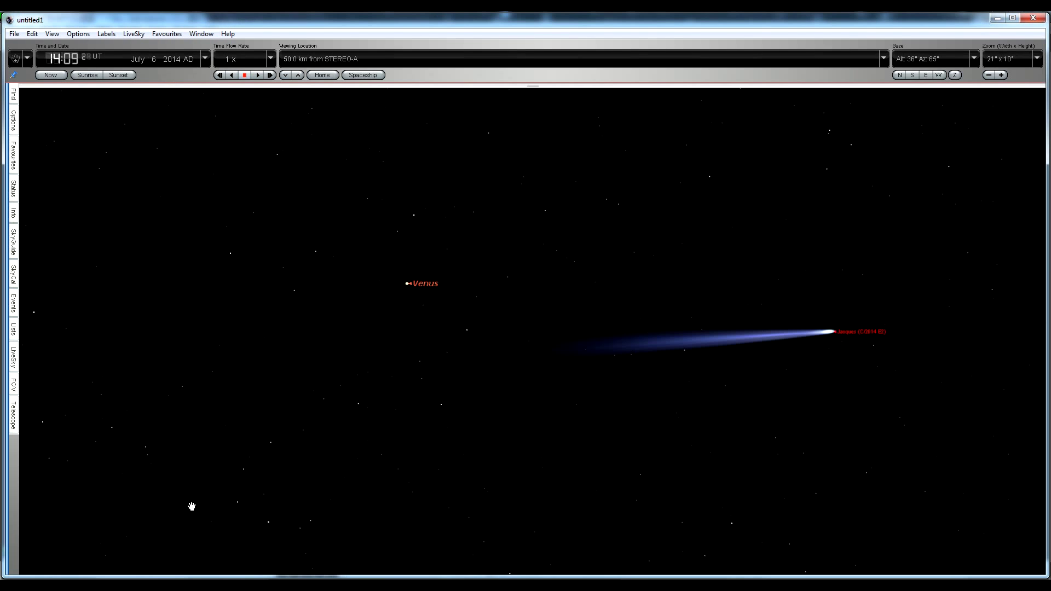
{"action": "left_click", "coordinate": [988, 76]}
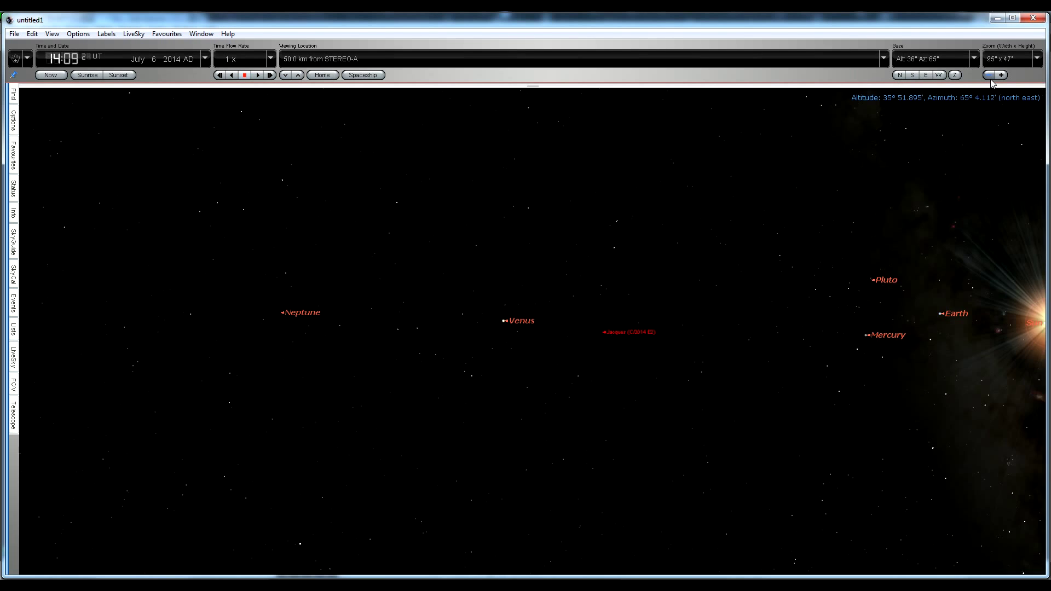
{"action": "left_click", "coordinate": [989, 79]}
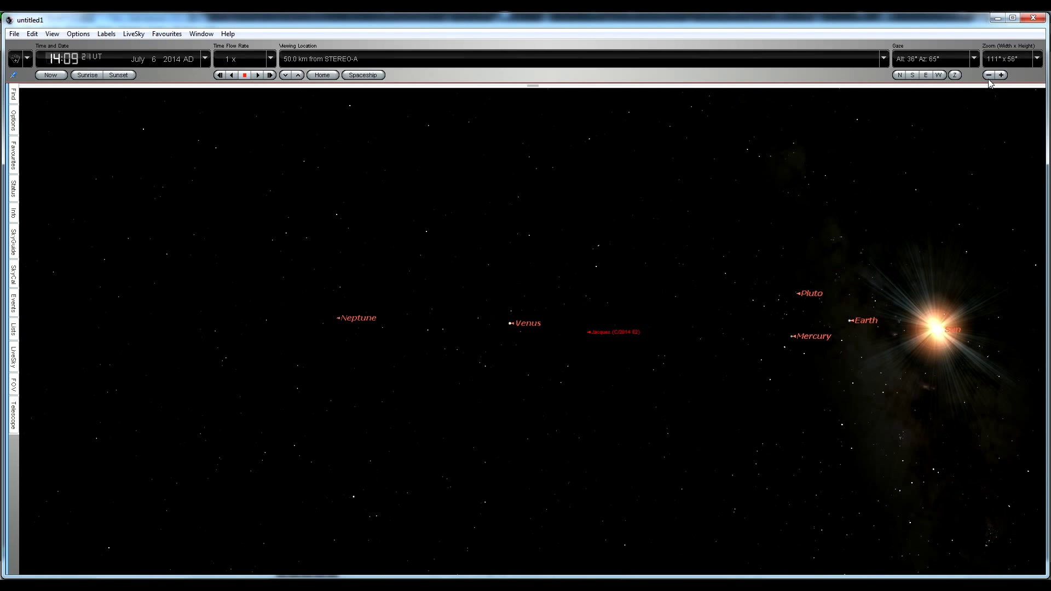
{"action": "left_click", "coordinate": [989, 80]}
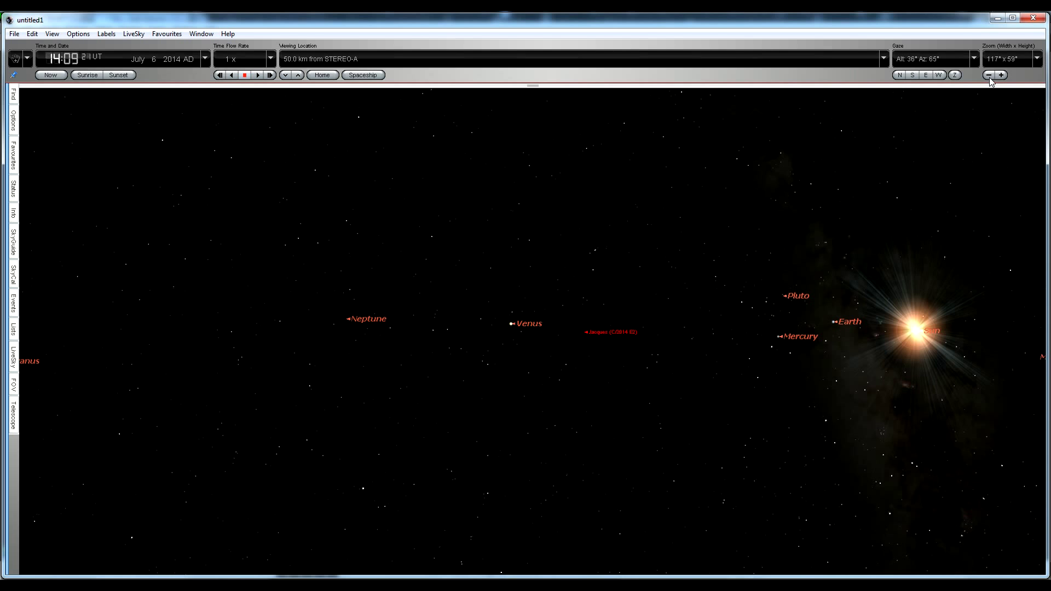
{"action": "left_click", "coordinate": [989, 80]}
{"action": "left_click", "coordinate": [1000, 76]}
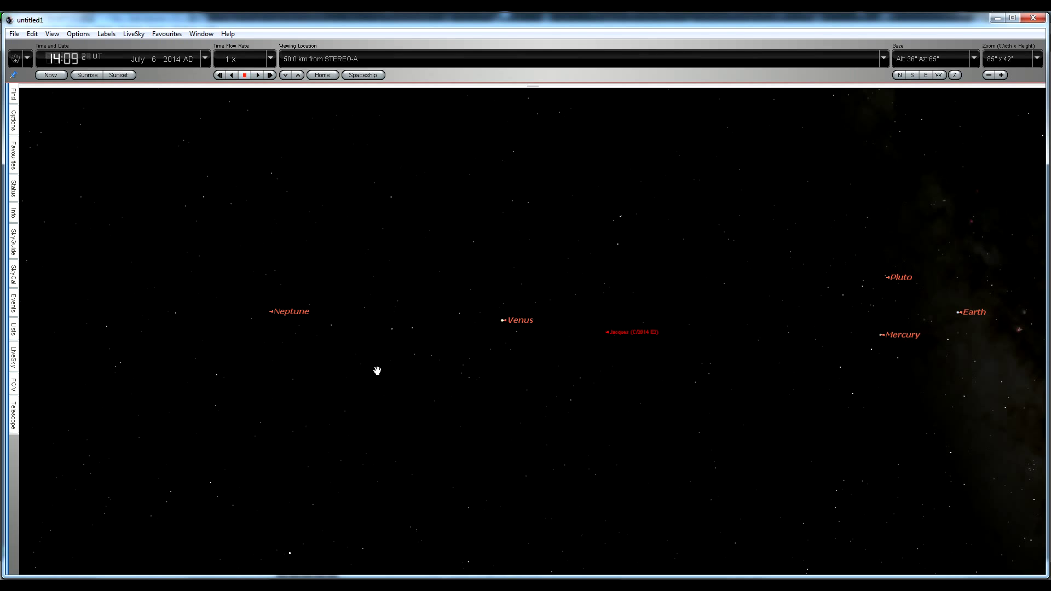
- Pan the sky past Uranus, Neptune, Pluto, Mercury and Eris, then return to PixInsight
{"action": "left_click_drag", "start_coordinate": [356, 399], "coordinate": [657, 316]}
{"action": "left_click_drag", "start_coordinate": [212, 434], "coordinate": [445, 396]}
{"action": "left_click_drag", "start_coordinate": [724, 366], "coordinate": [301, 395]}
{"action": "left_click_drag", "start_coordinate": [563, 392], "coordinate": [464, 391]}
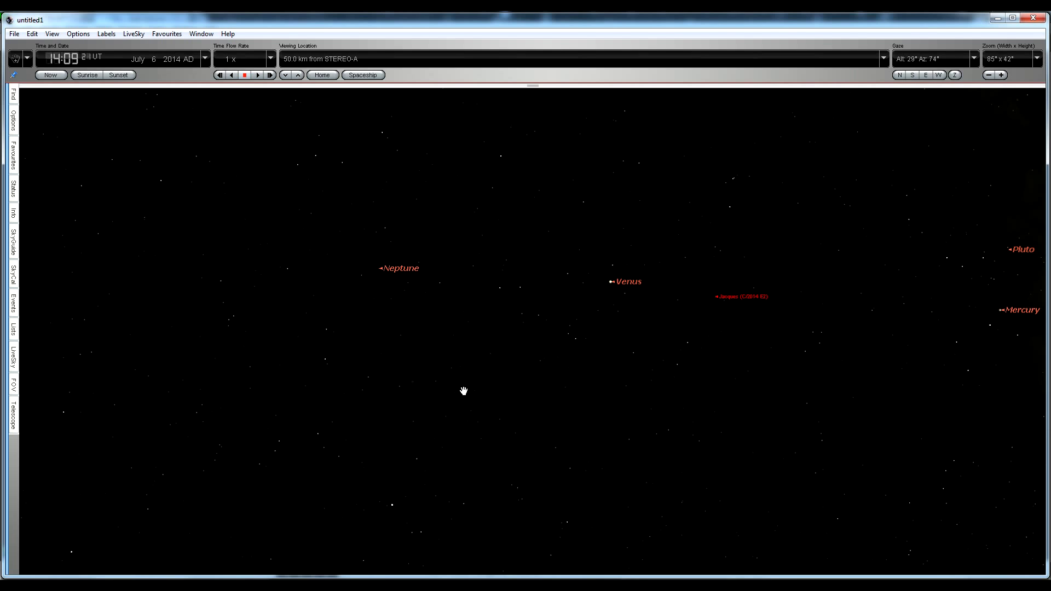
{"action": "left_click_drag", "start_coordinate": [319, 418], "coordinate": [615, 404]}
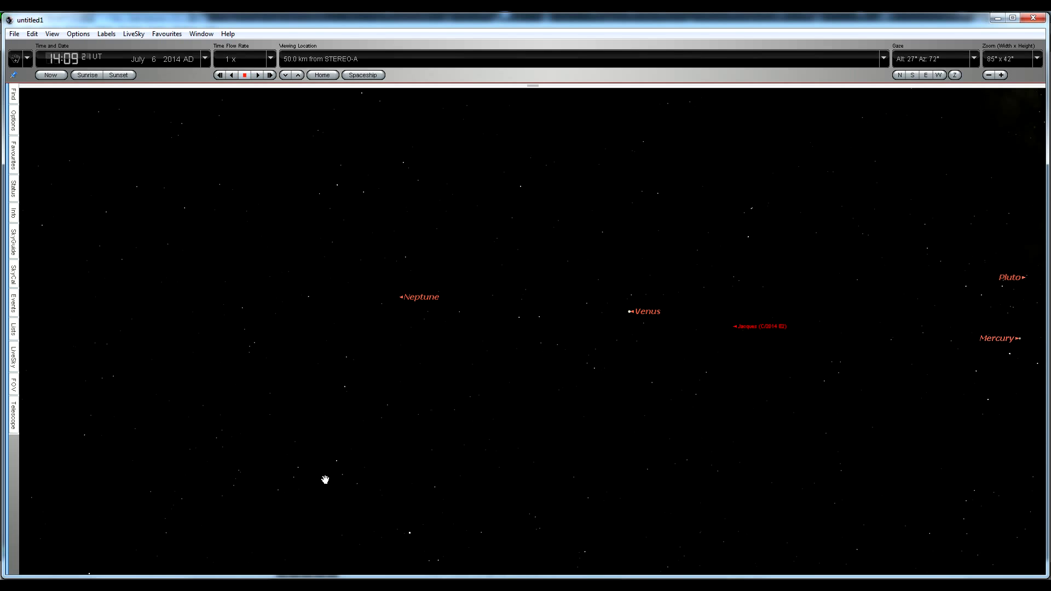
{"action": "left_click", "coordinate": [327, 579]}
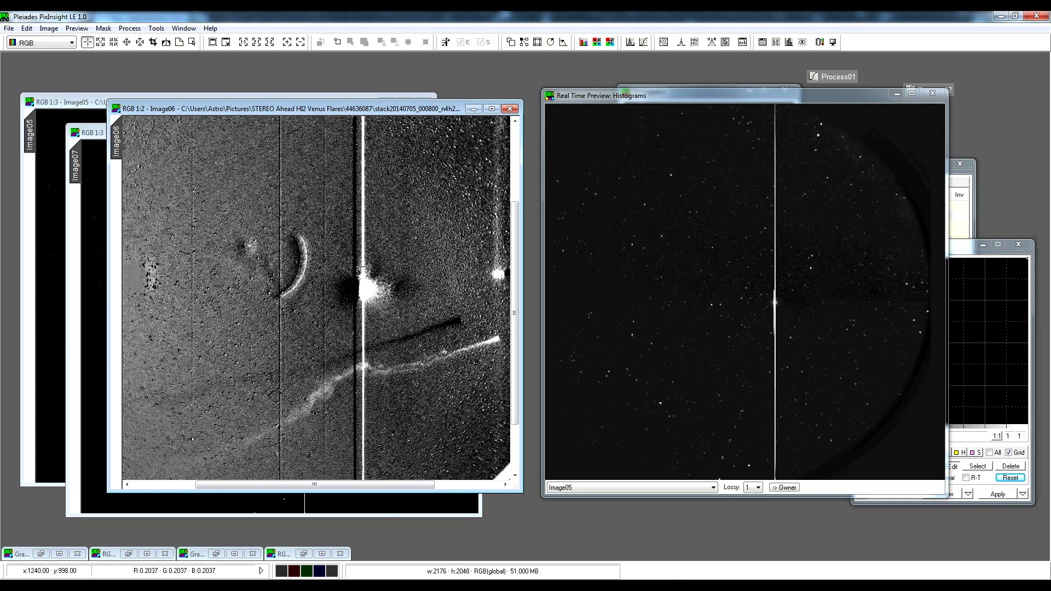
- Switch to the Firefox window showing the Canon 400D star-field photo with Vega's lens flare
{"action": "key", "text": "alt+Tab"}
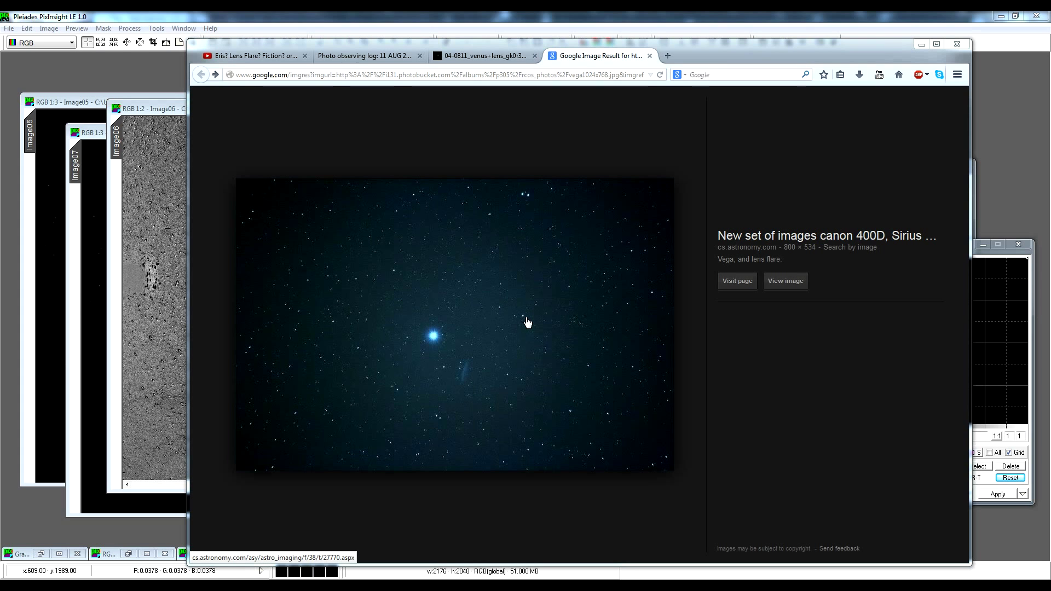
- Highlight the observing log's Venus in Orion lens-flare description, then display the 04-0811 Venus photo
{"action": "left_click", "coordinate": [479, 54]}
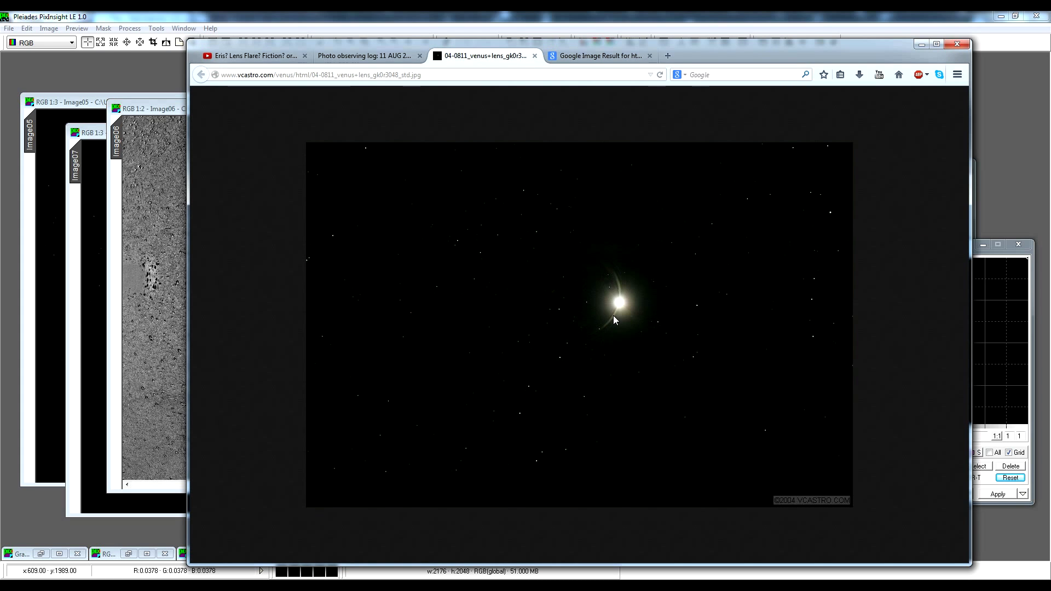
{"action": "left_click", "coordinate": [362, 57]}
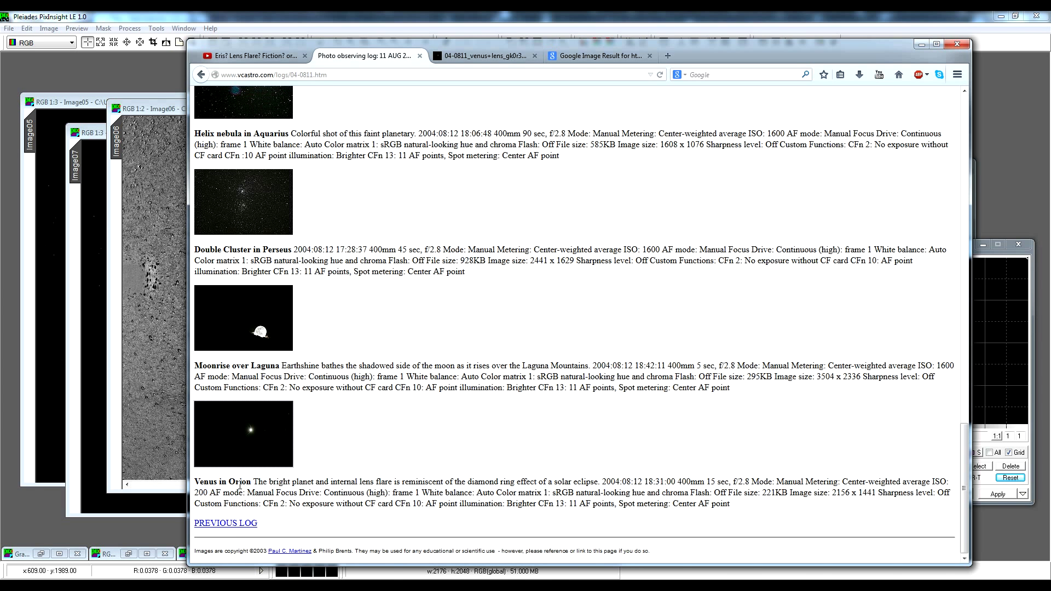
{"action": "left_click_drag", "start_coordinate": [253, 481], "coordinate": [392, 482]}
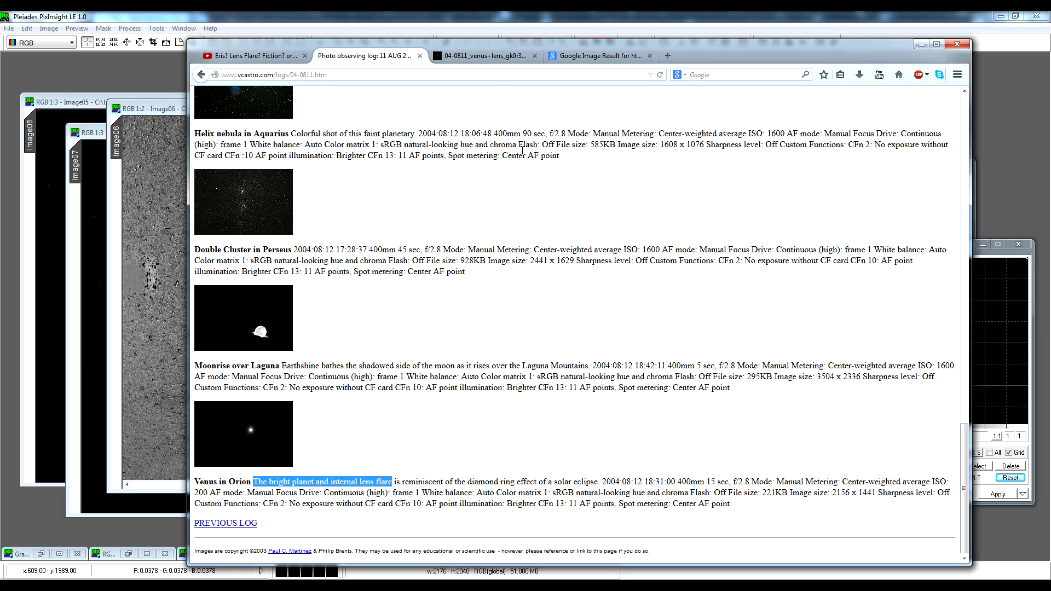
{"action": "left_click", "coordinate": [496, 58]}
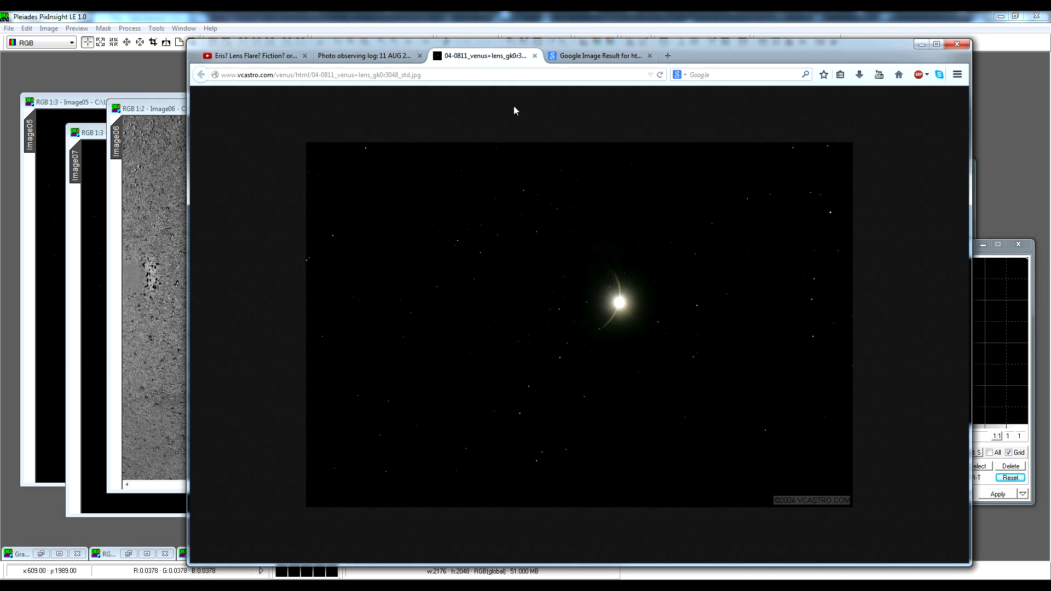
- Bring PixInsight's Image06 stack20140705 frame in front of Firefox
{"action": "left_click", "coordinate": [162, 110]}
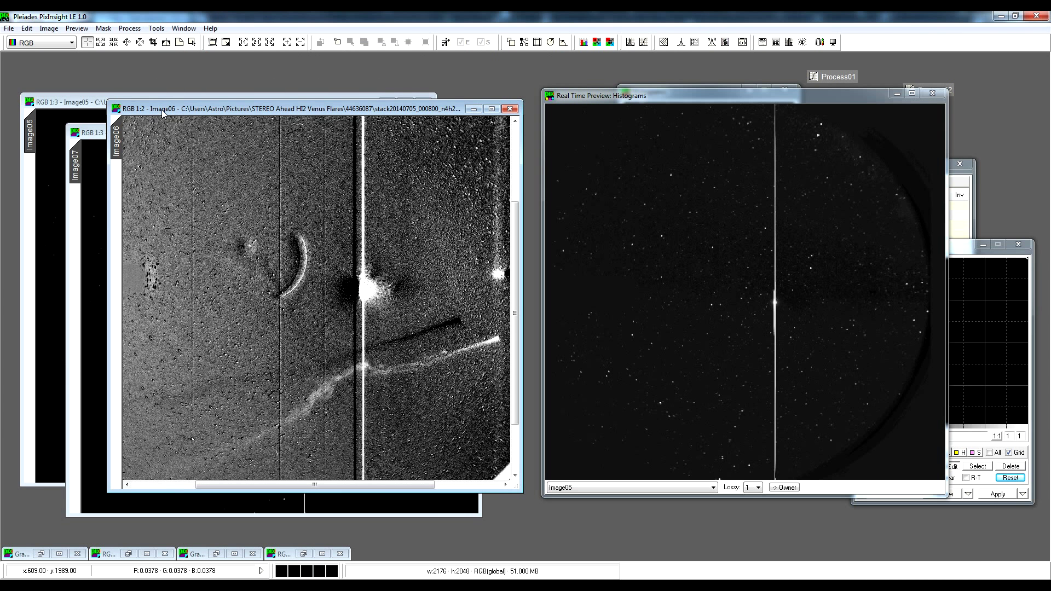